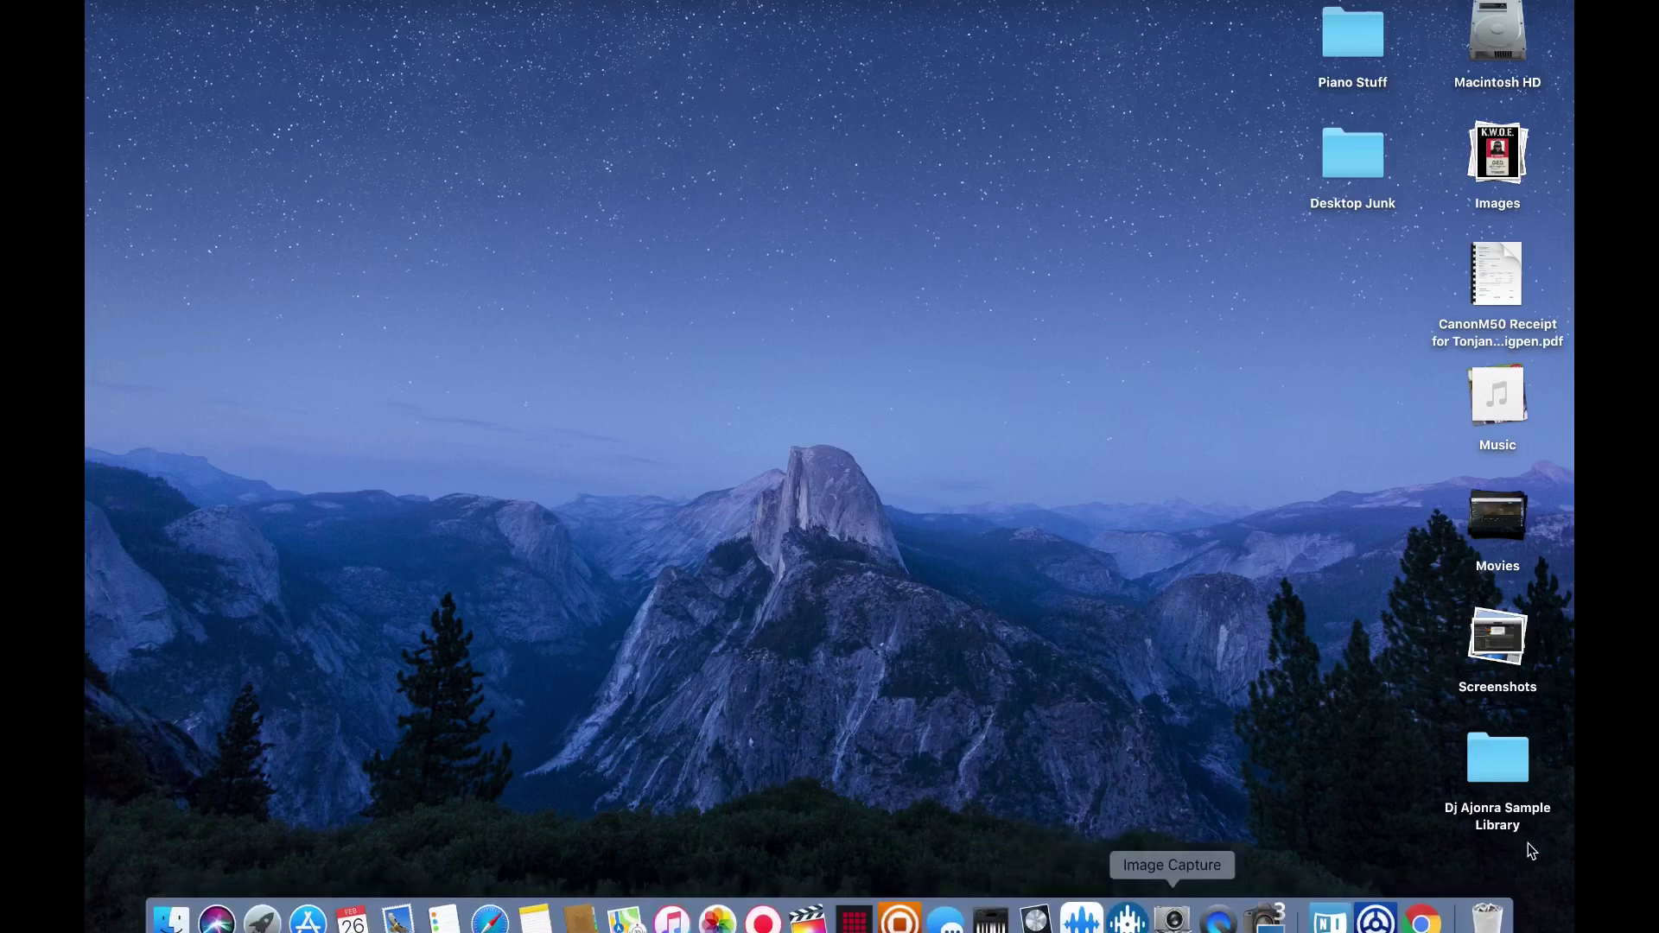
Step: Launch Native Access and confirm all products are up to date, with no updates available
left_click(1324, 921)
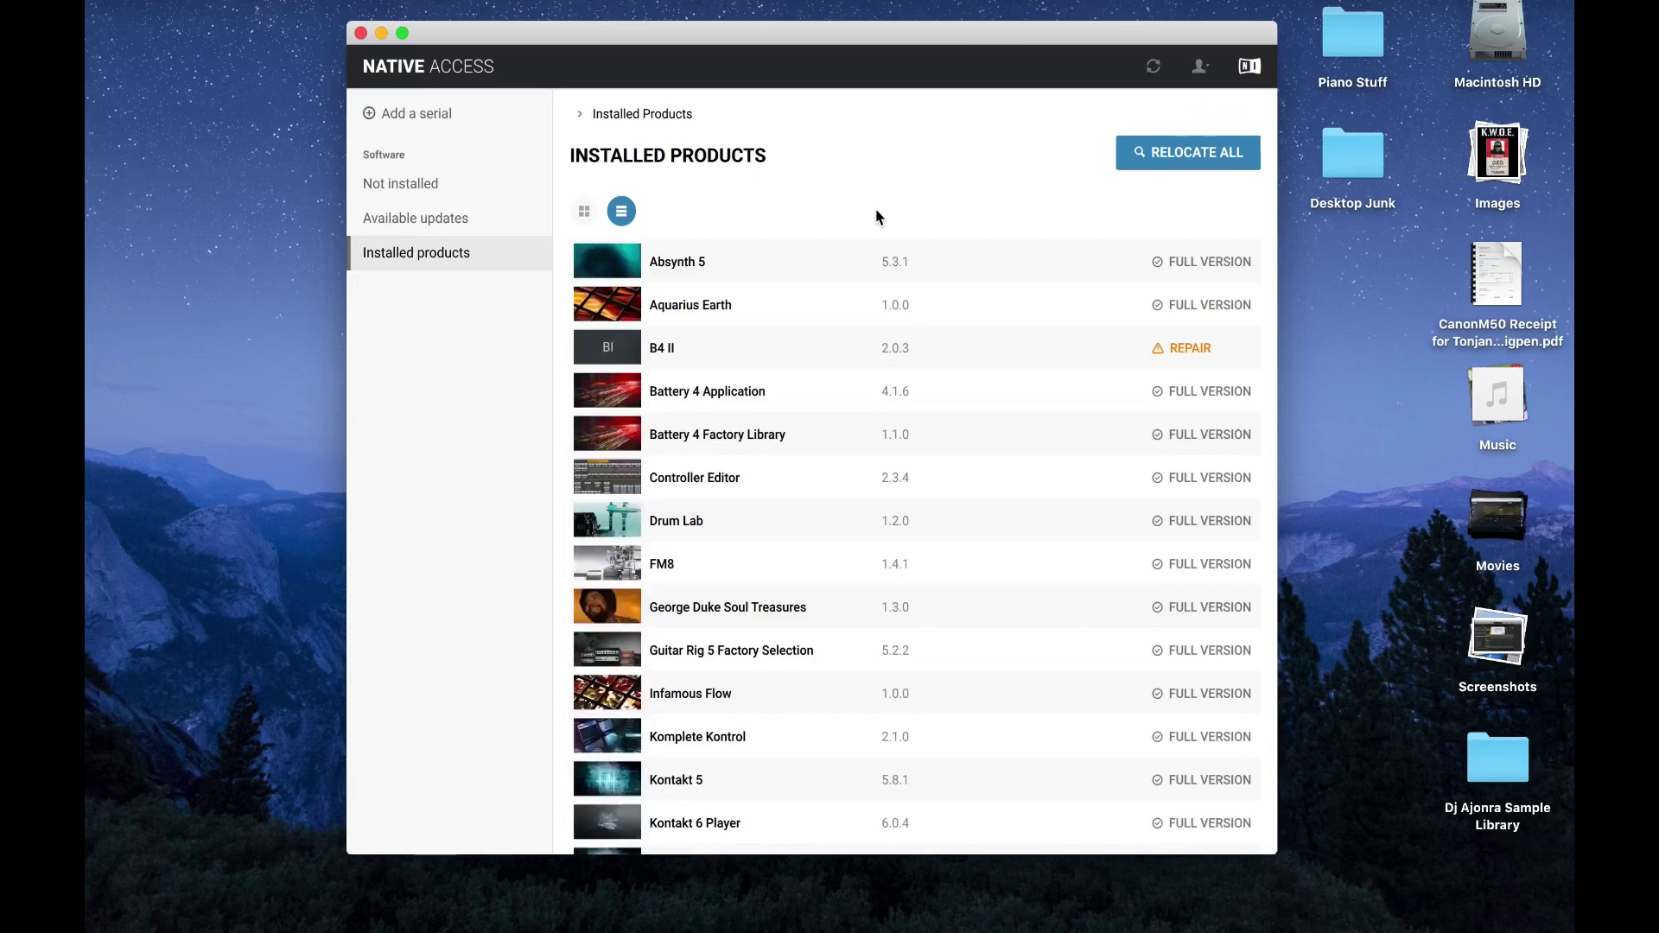
left_click(411, 219)
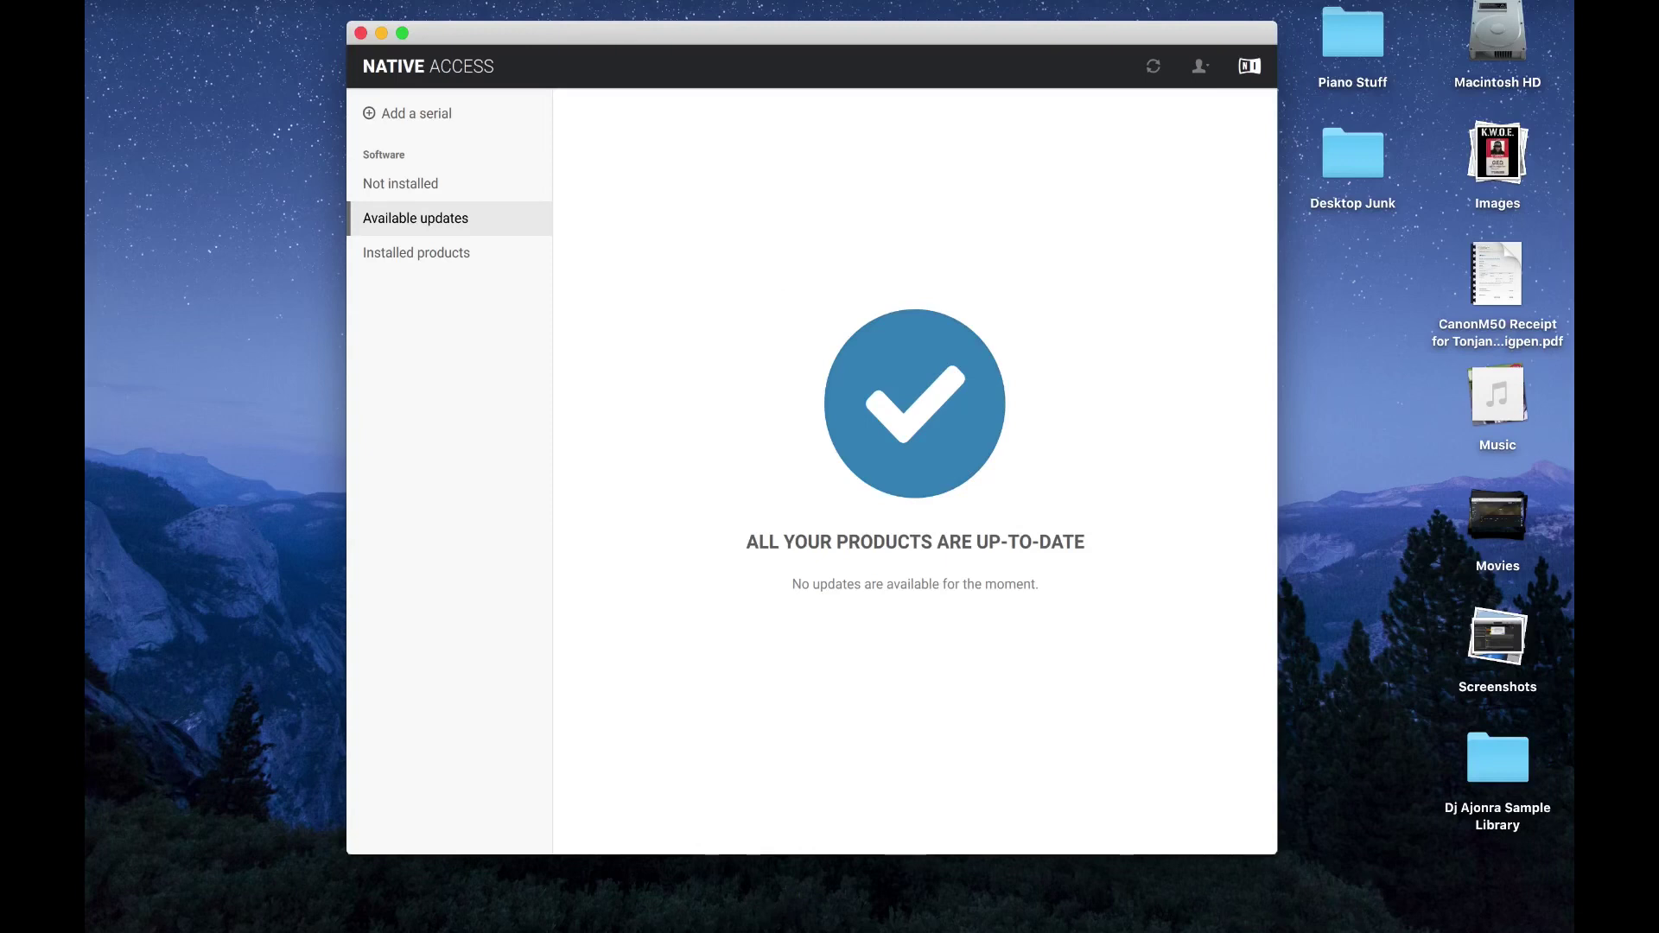
mouse_move(854, 915)
Step: Check the account menu, close Native Access, and launch Google Chrome
left_click(1206, 70)
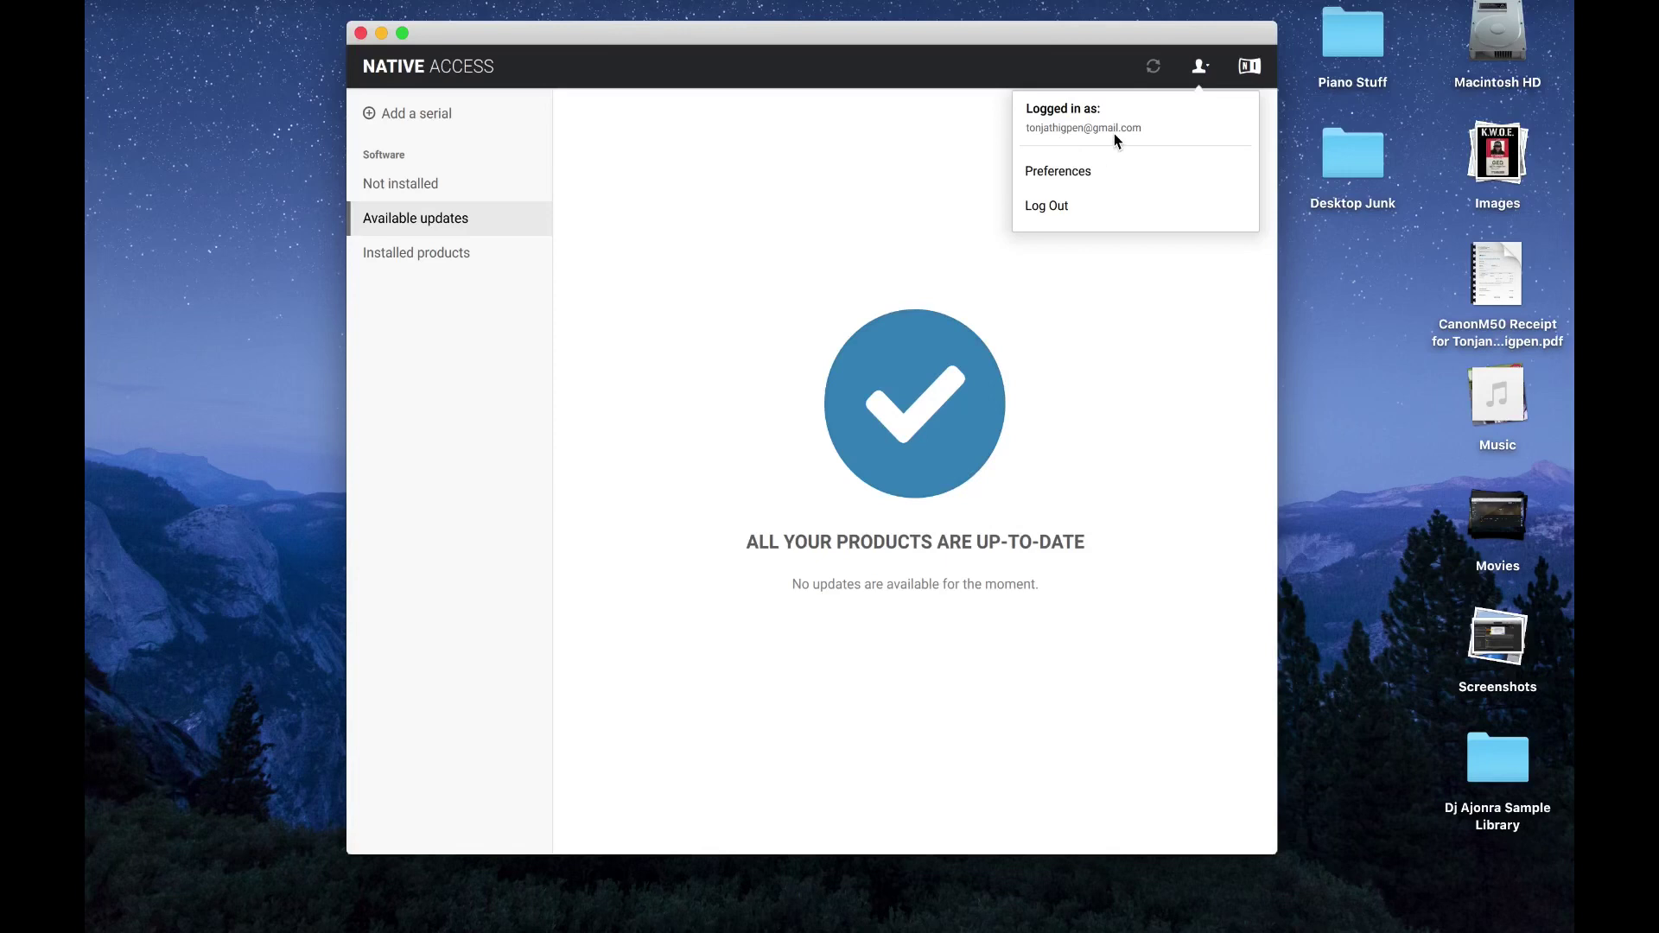
left_click(919, 169)
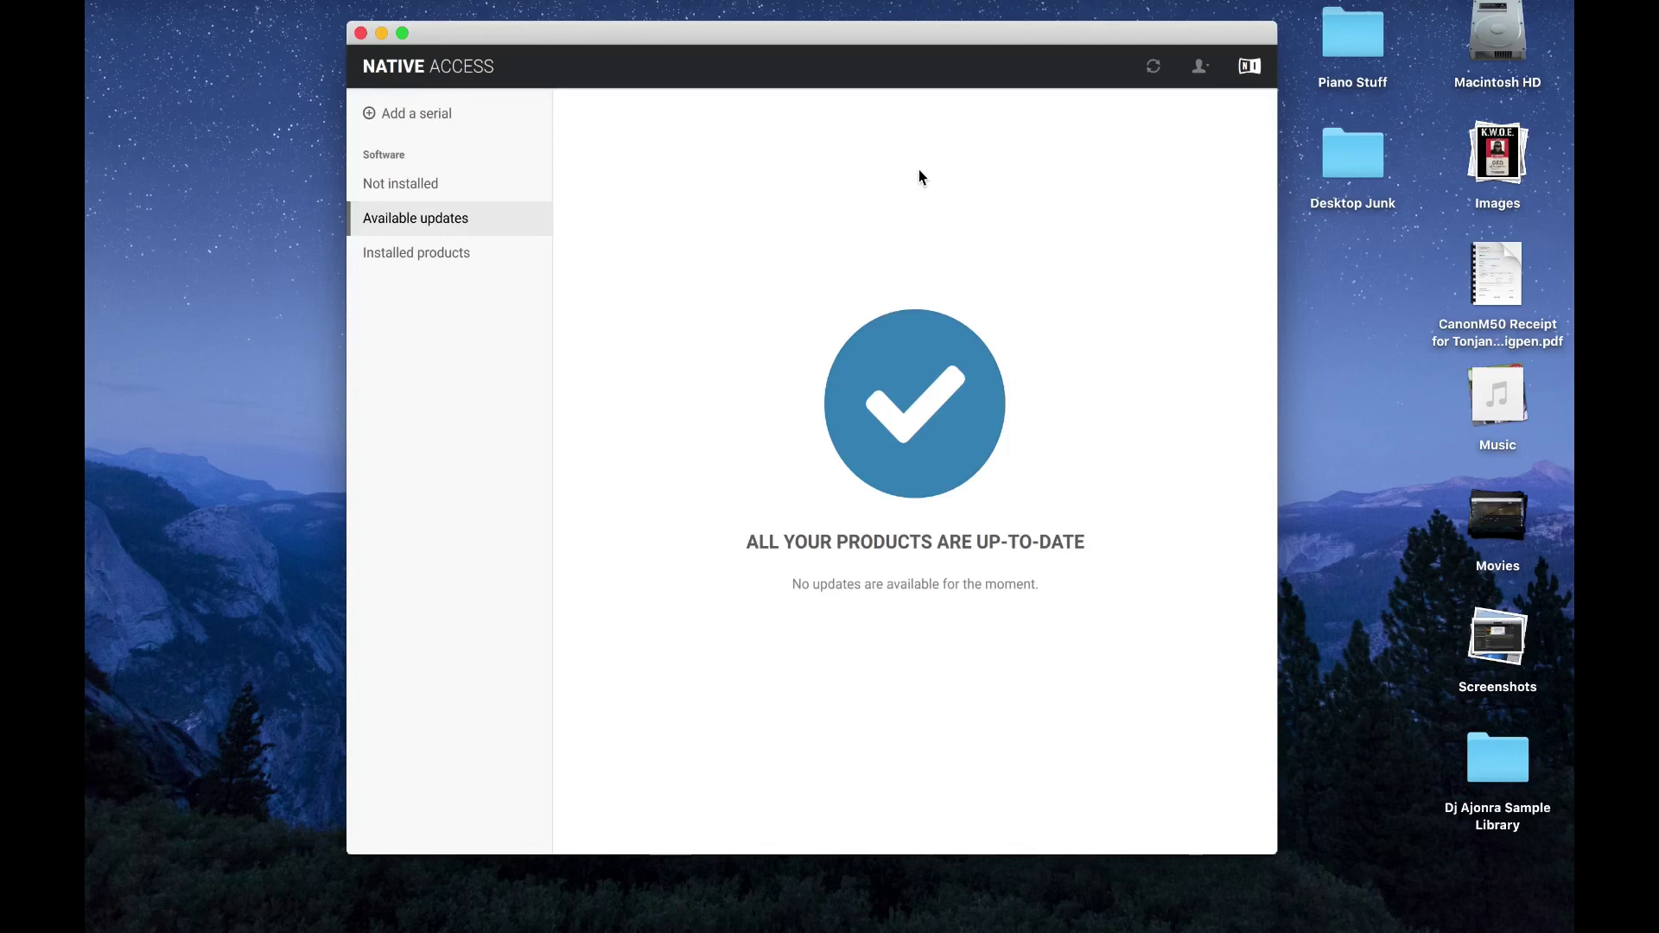
left_click(361, 34)
mouse_move(1081, 907)
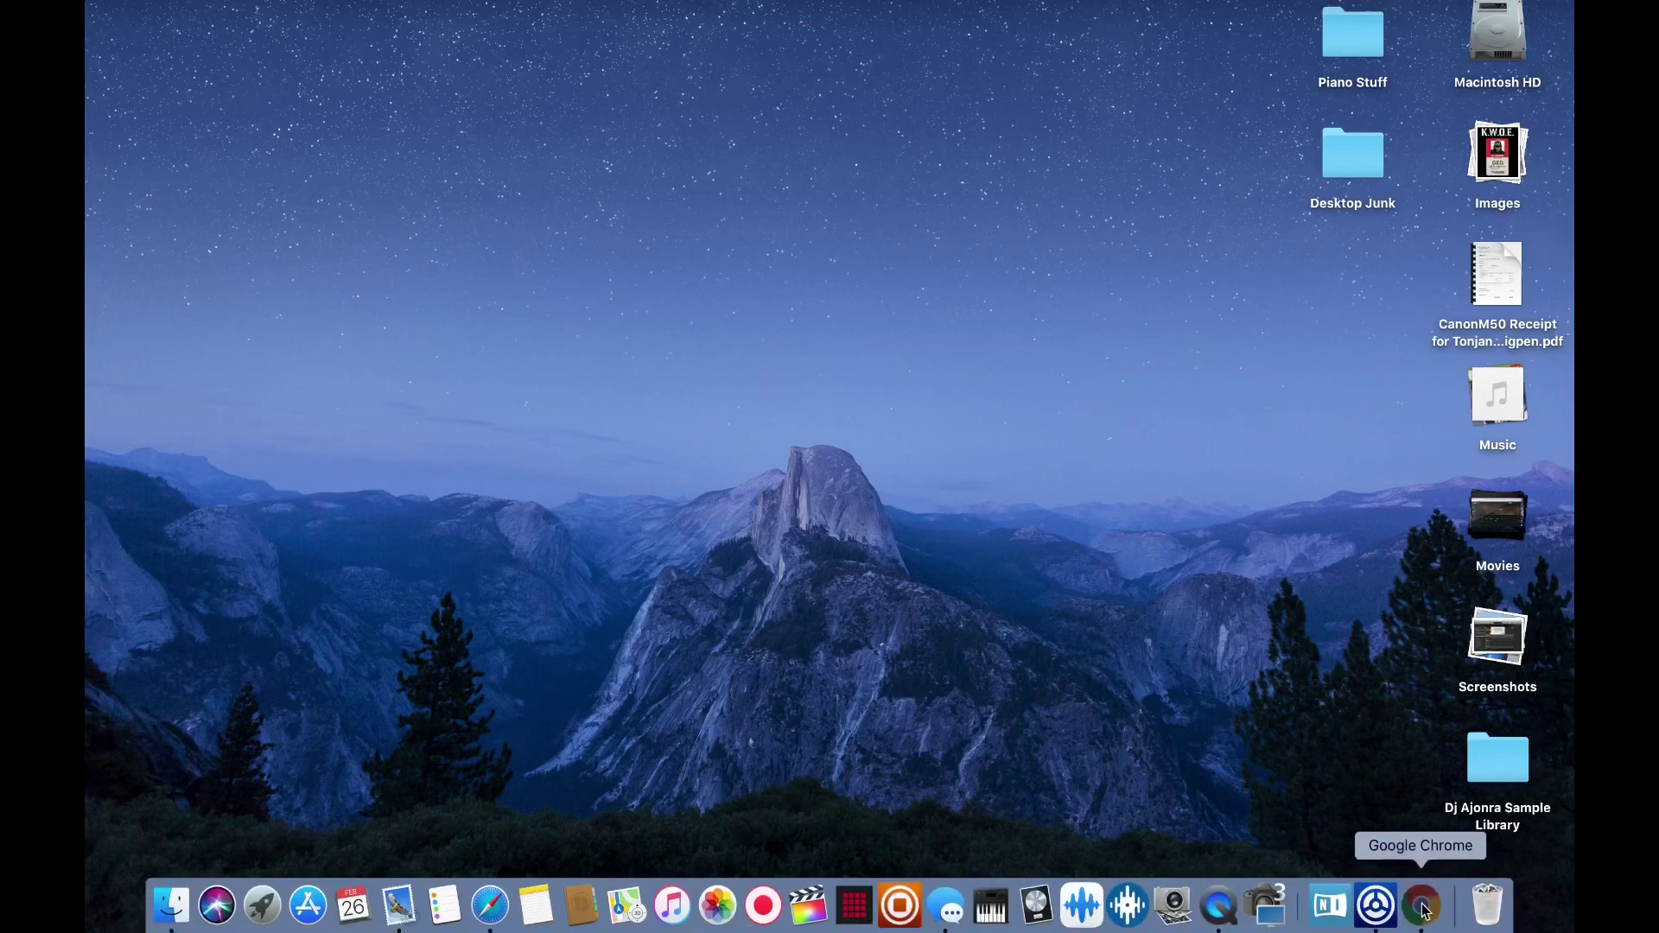
left_click(1422, 923)
Step: Go to sounds.com and create a My Library collection named 'Test for Youtube 2'
type("sou")
key("Return")
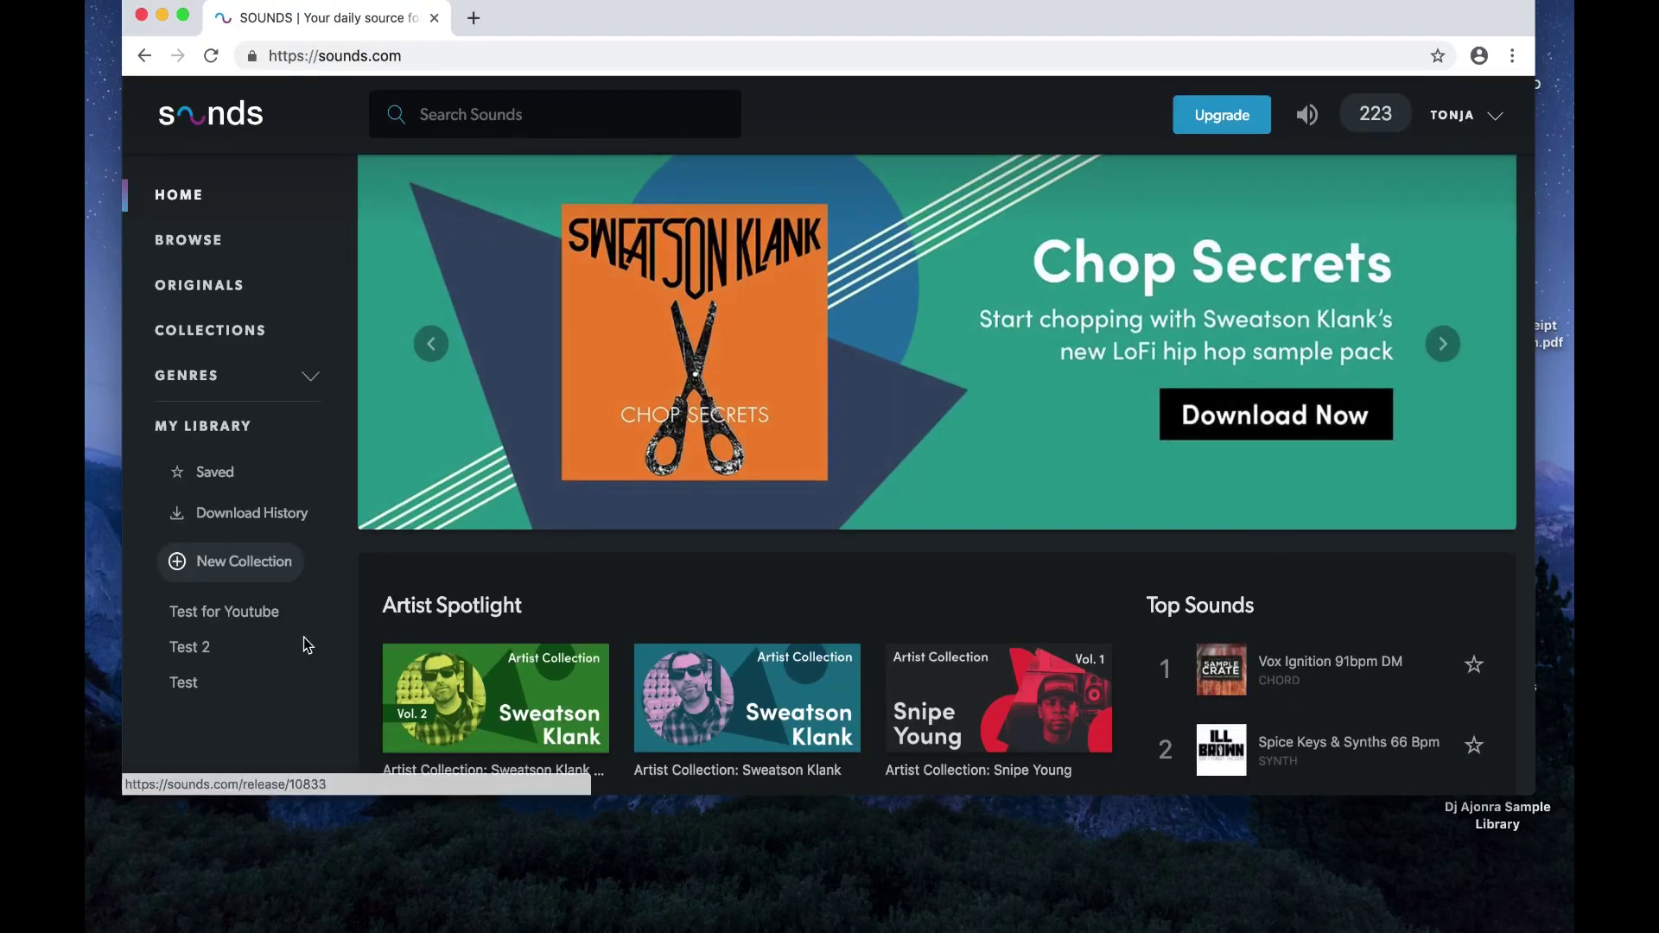
left_click(182, 568)
type("Test for T")
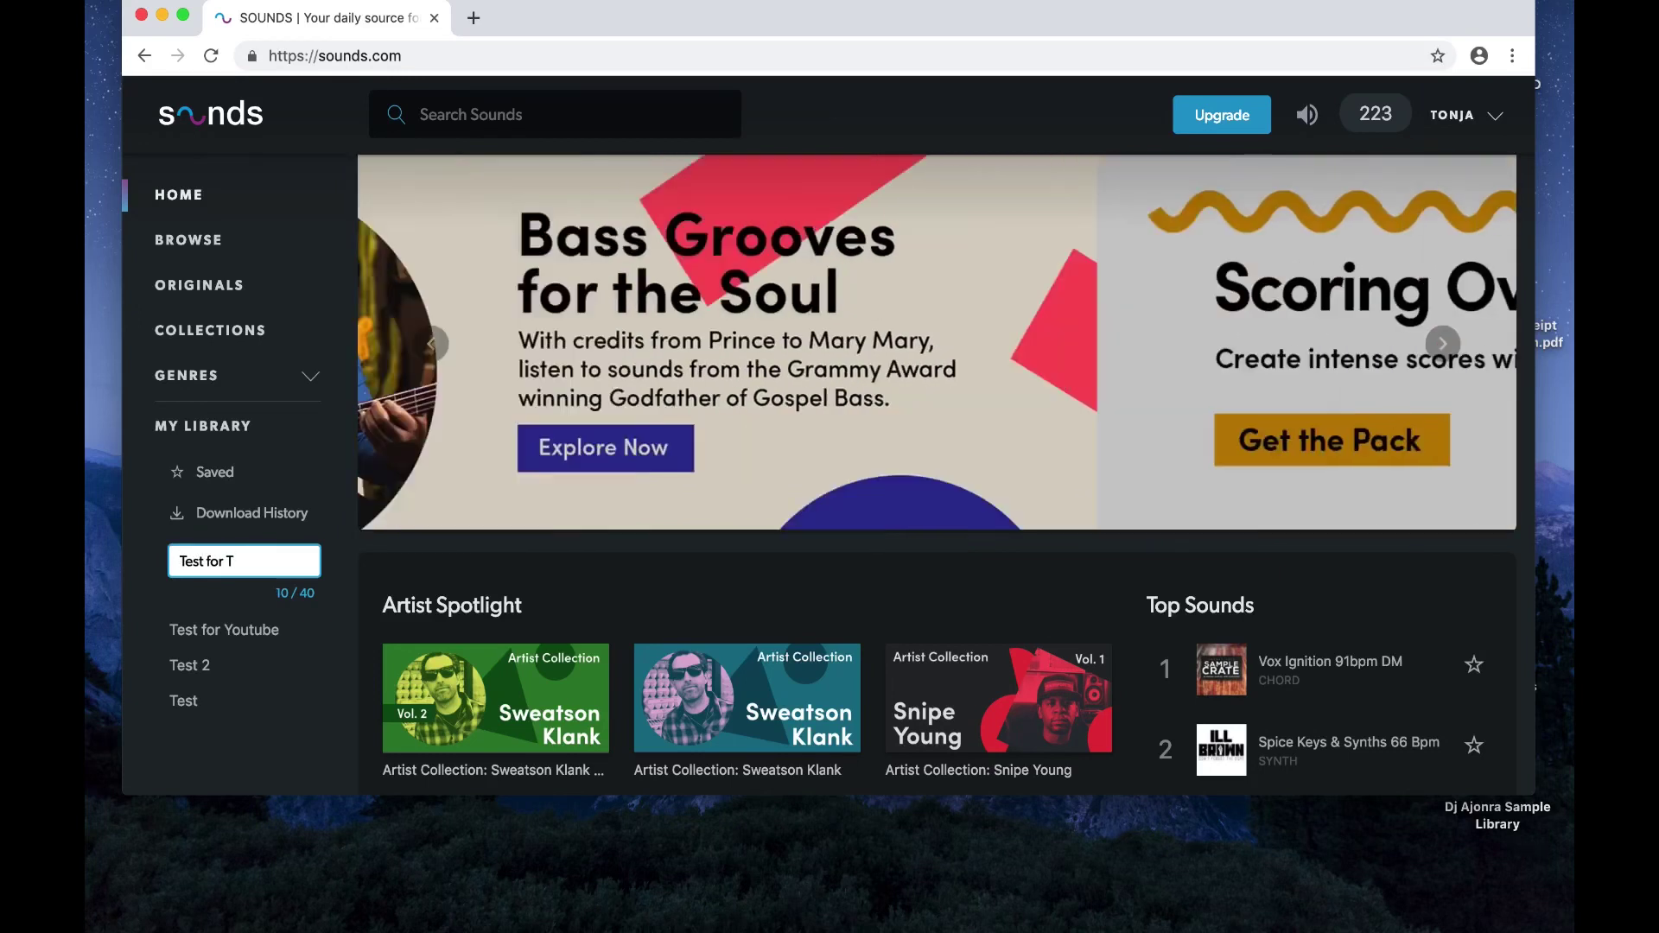
type("es")
key("BackSpace")
key("BackSpace")
key("BackSpace")
type("Youtube 2")
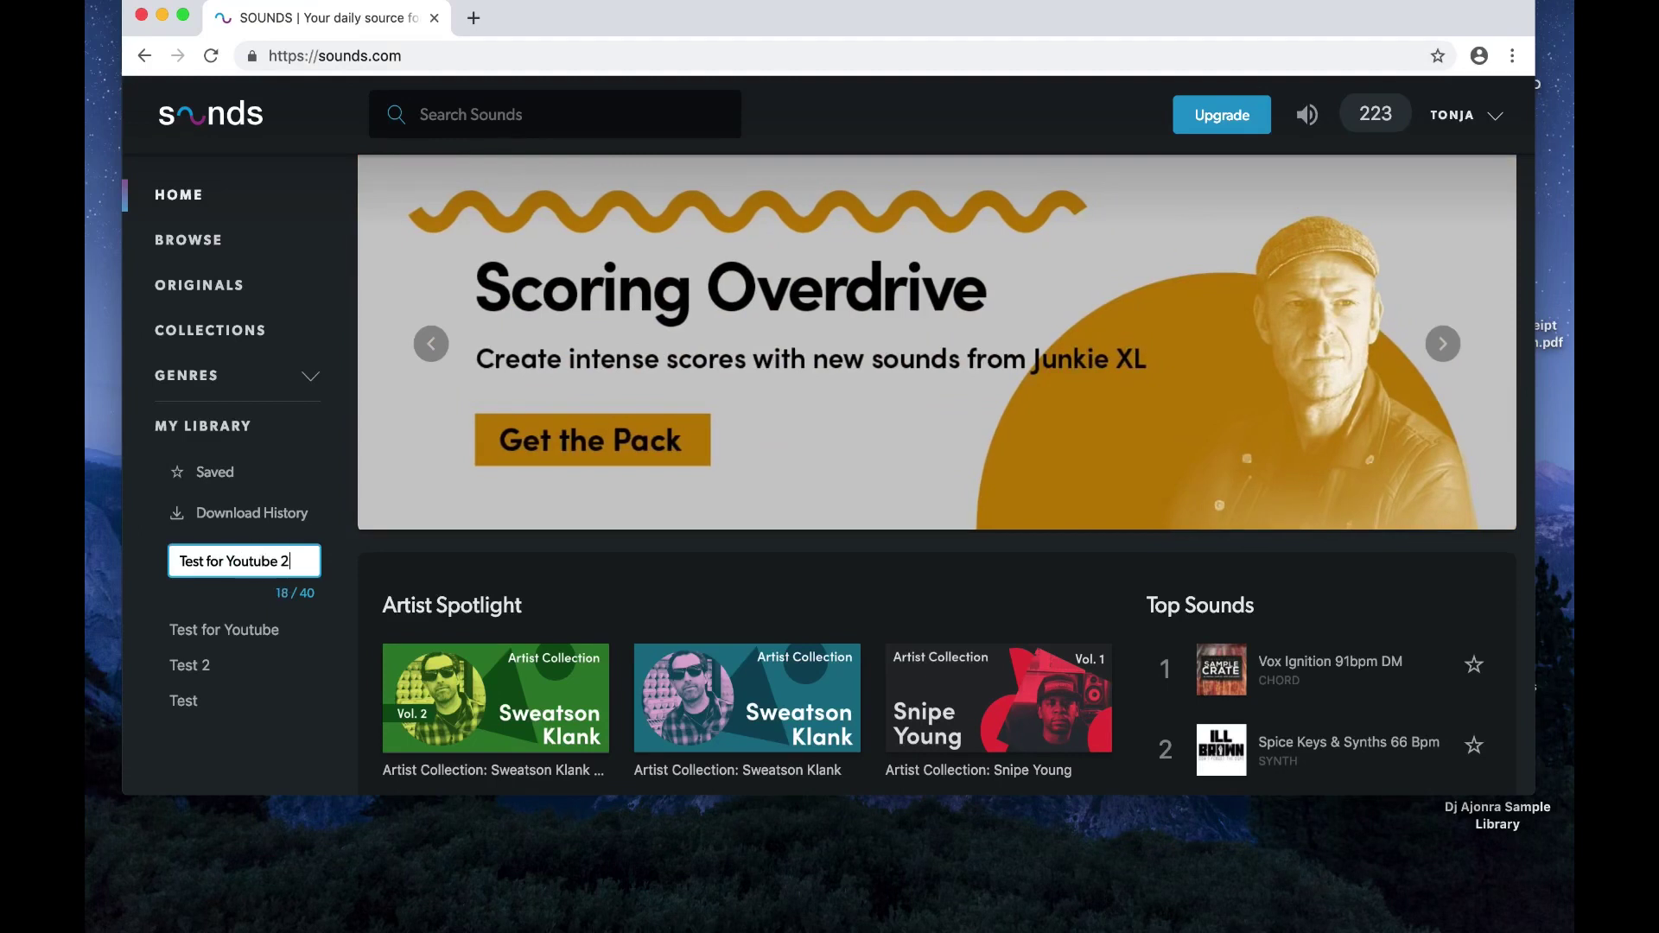
key("Return")
scroll(579, 661, "down", 10)
scroll(579, 661, "up", 4)
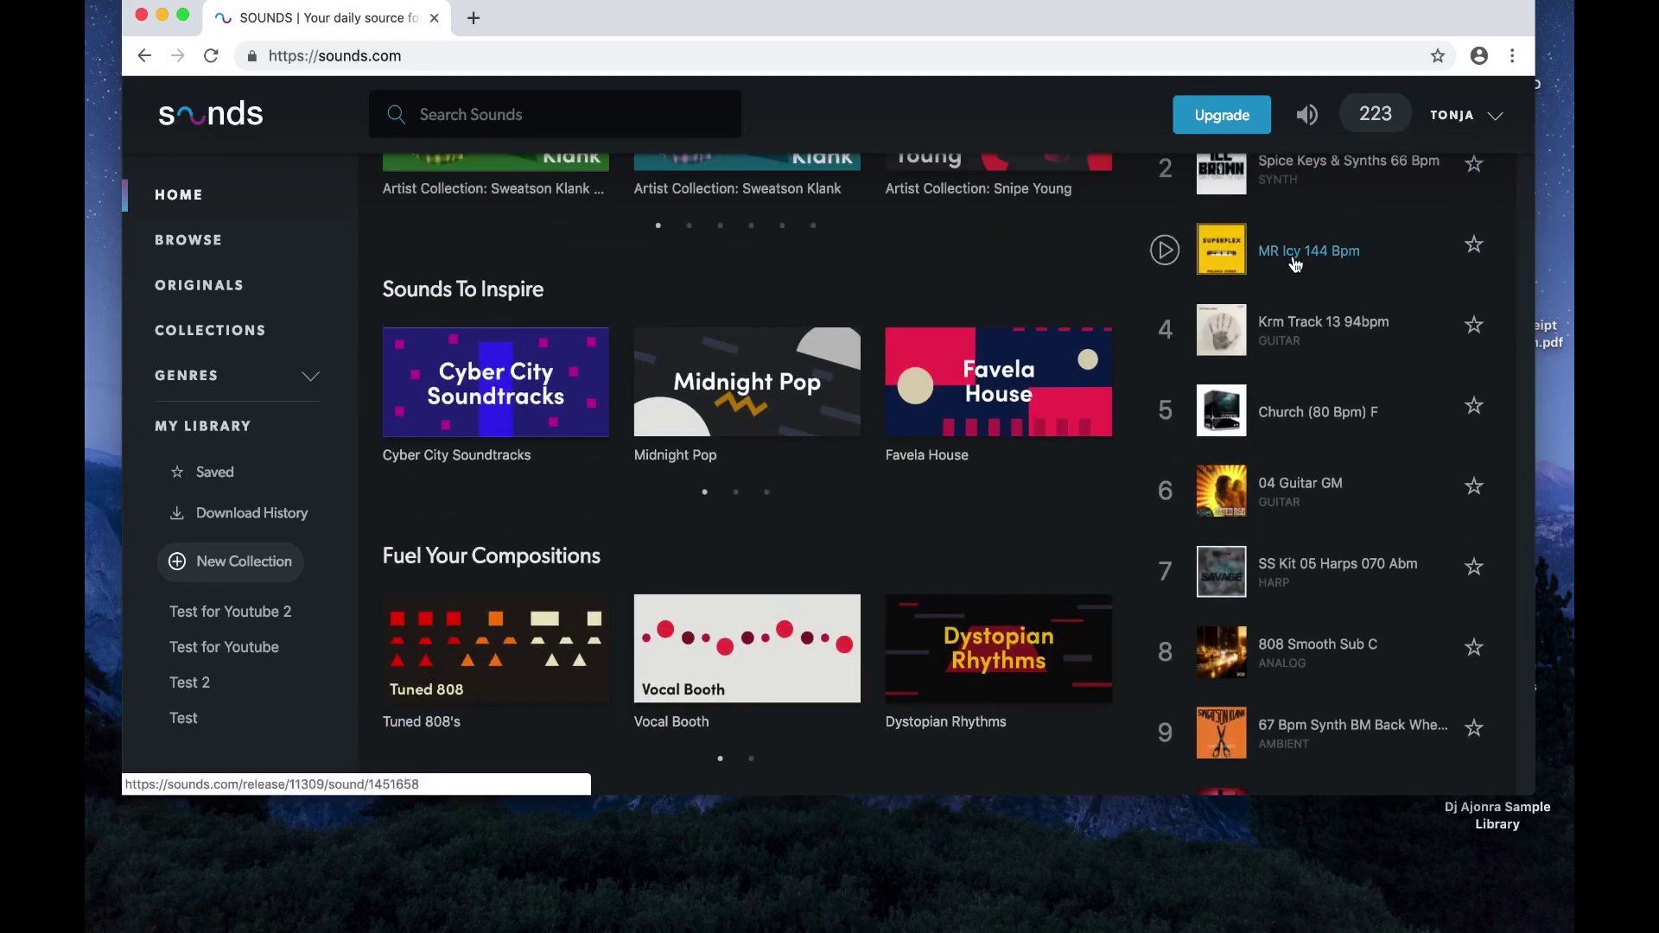
Step: From the MR Icy 144 Bpm page, add the related Flowers 128 Bpm loop to Test for Youtube 2
left_click(1295, 263)
scroll(1003, 469, "down", 2)
scroll(1000, 467, "down", 1)
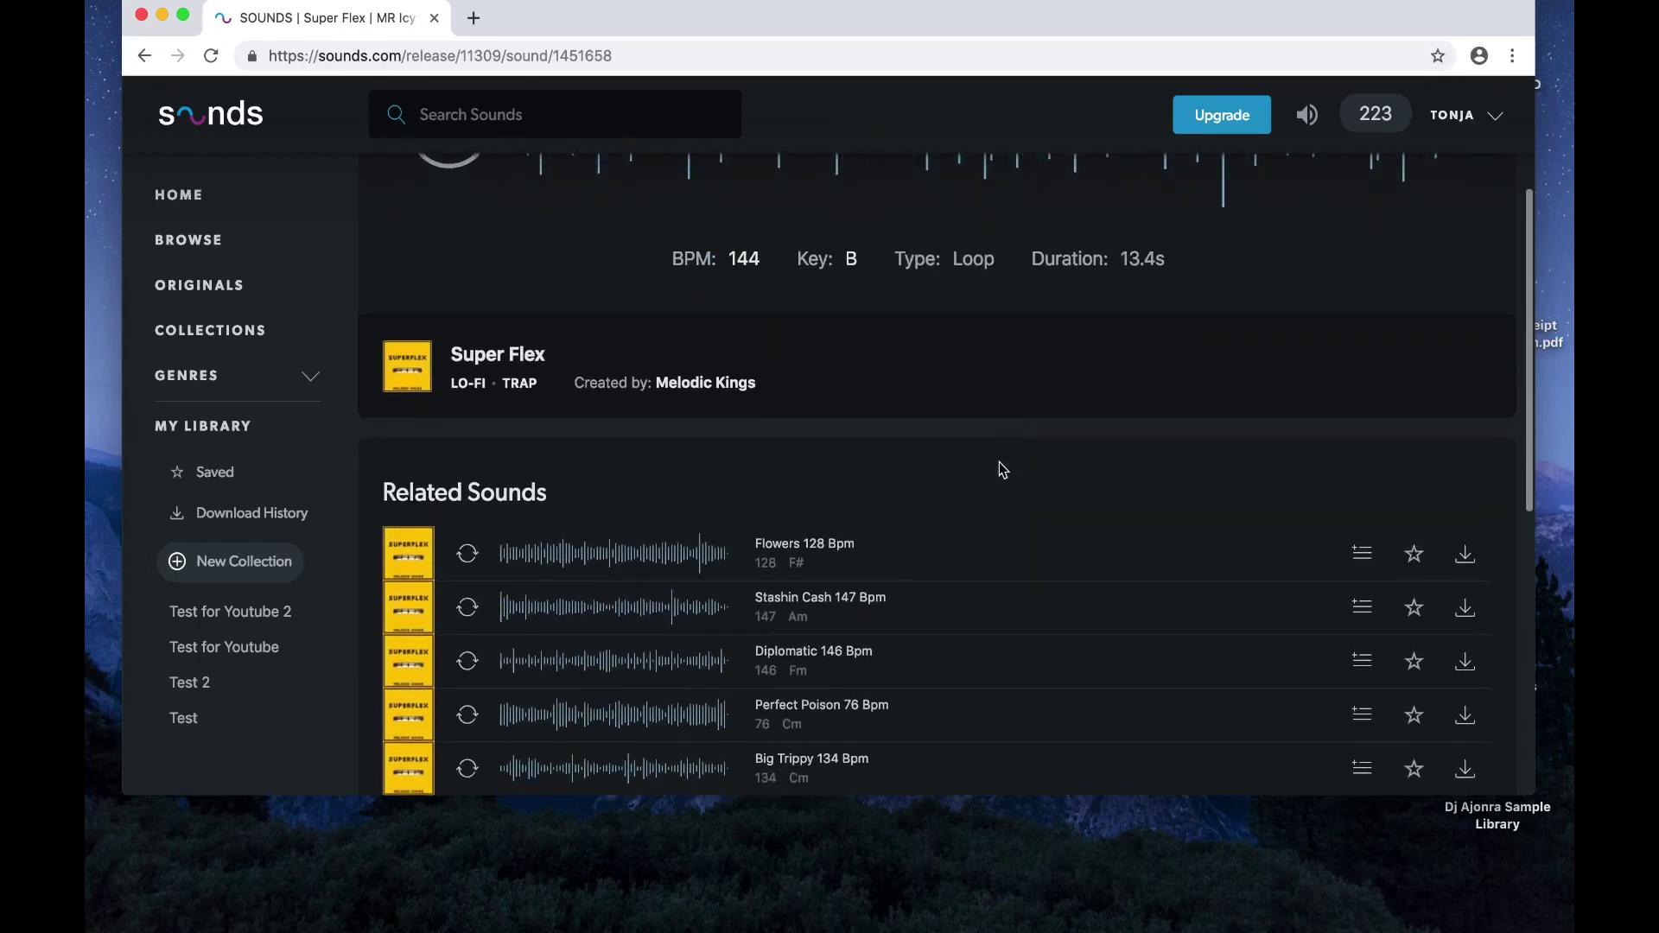
left_click(1364, 558)
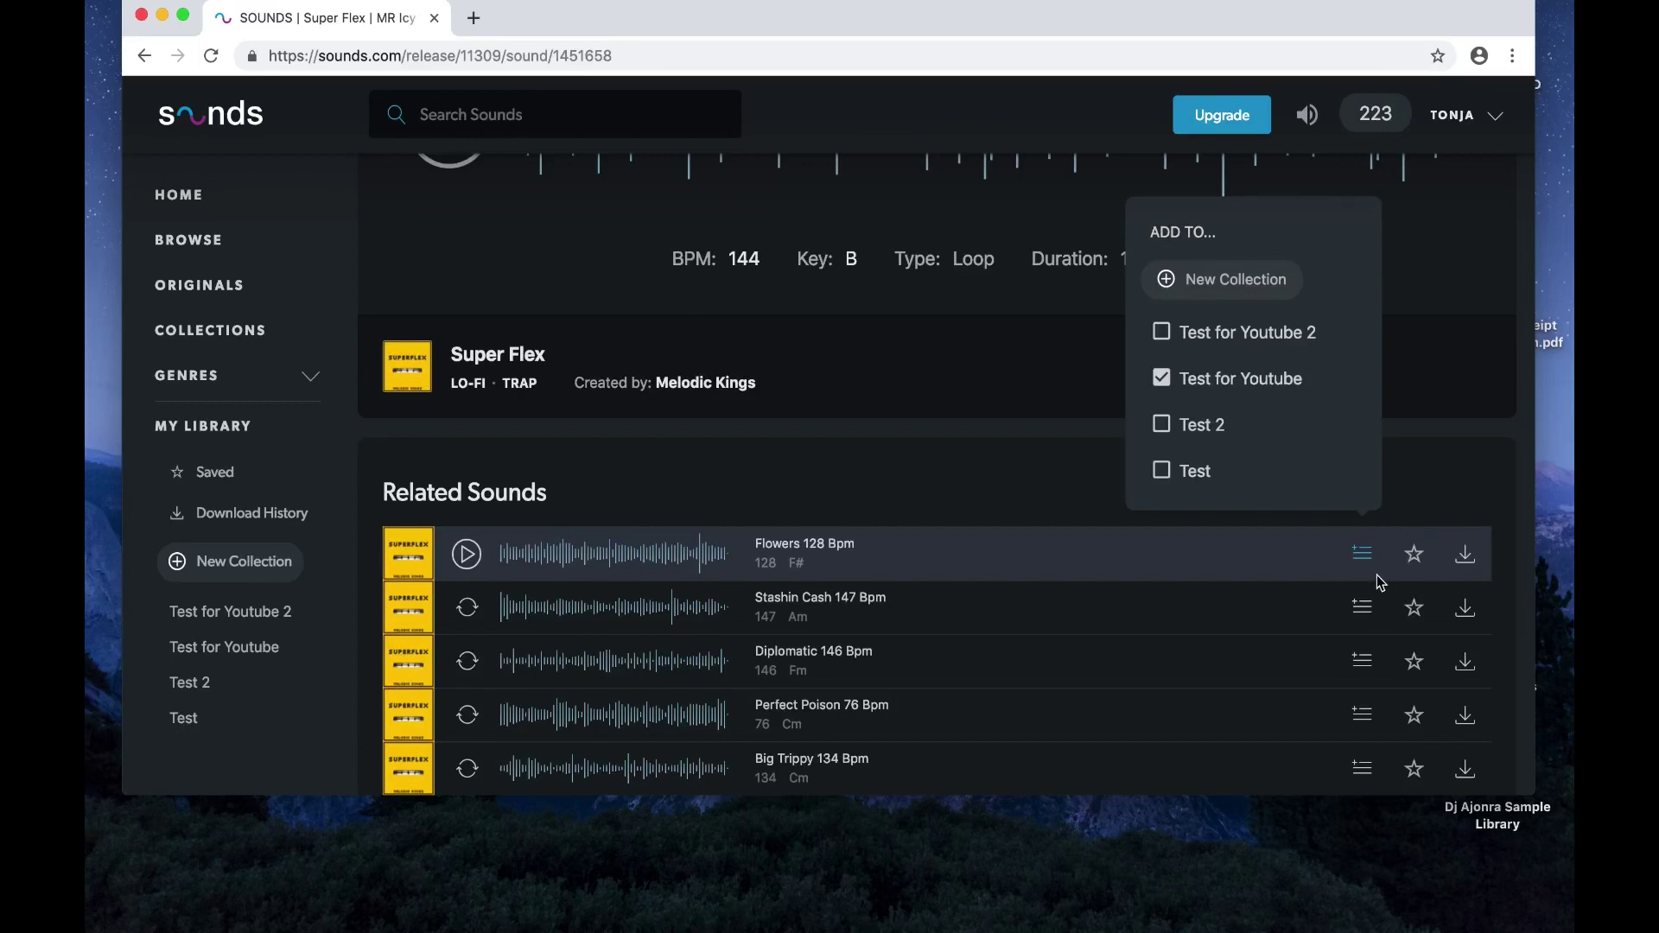
left_click(1163, 335)
left_click(1443, 464)
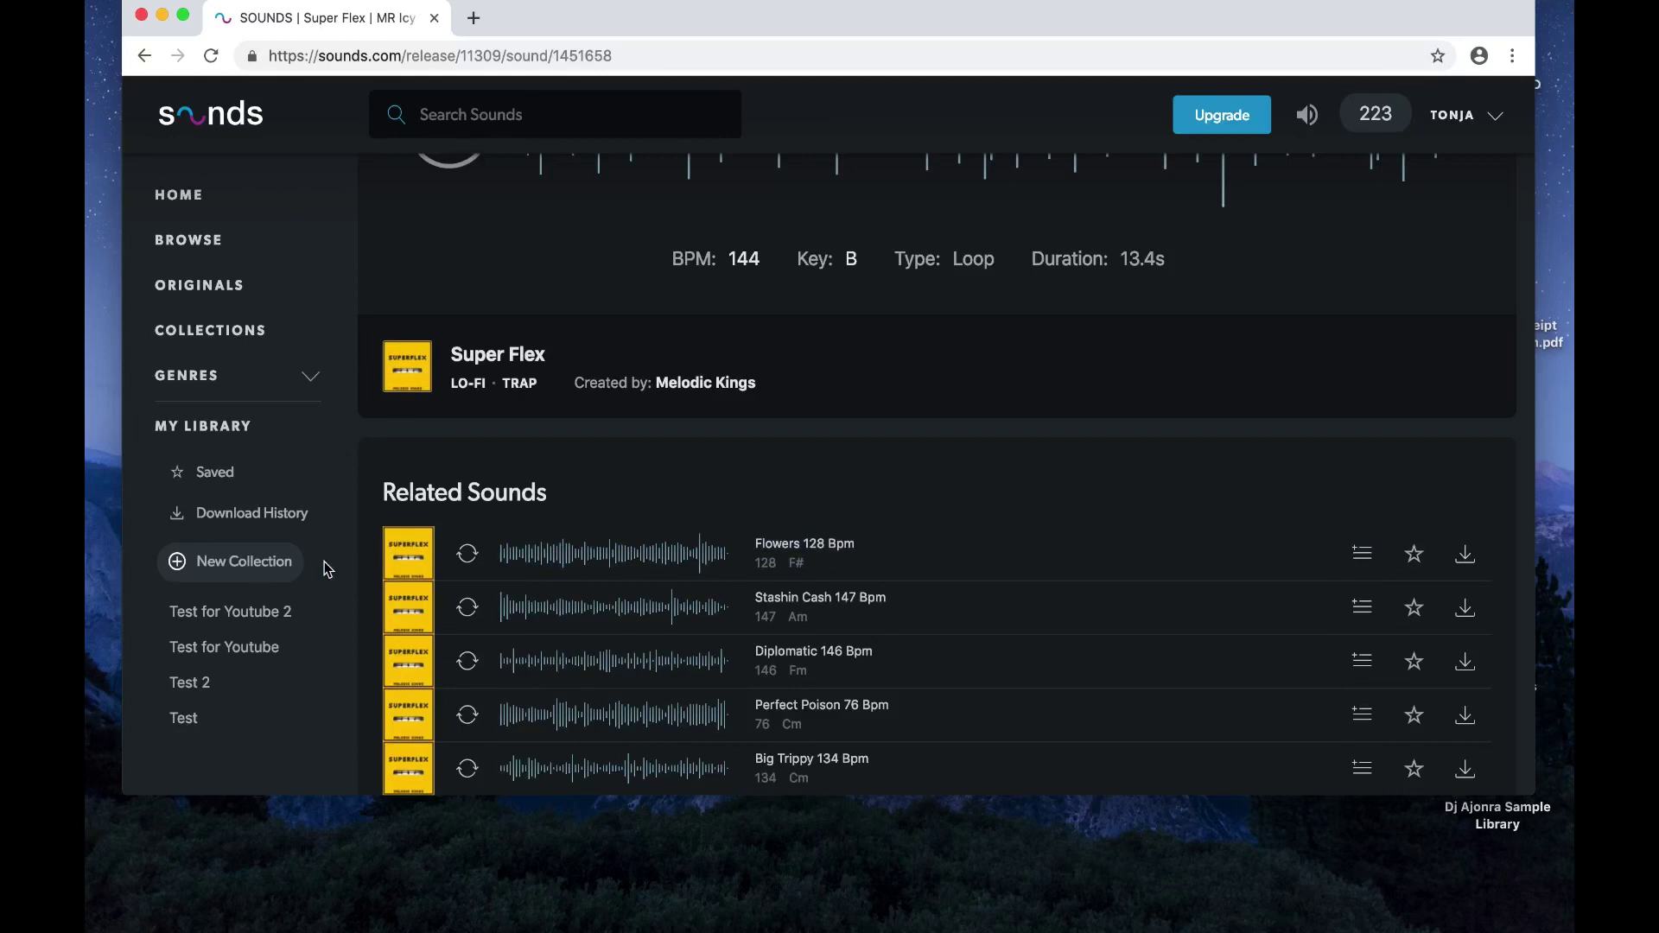
left_click(243, 627)
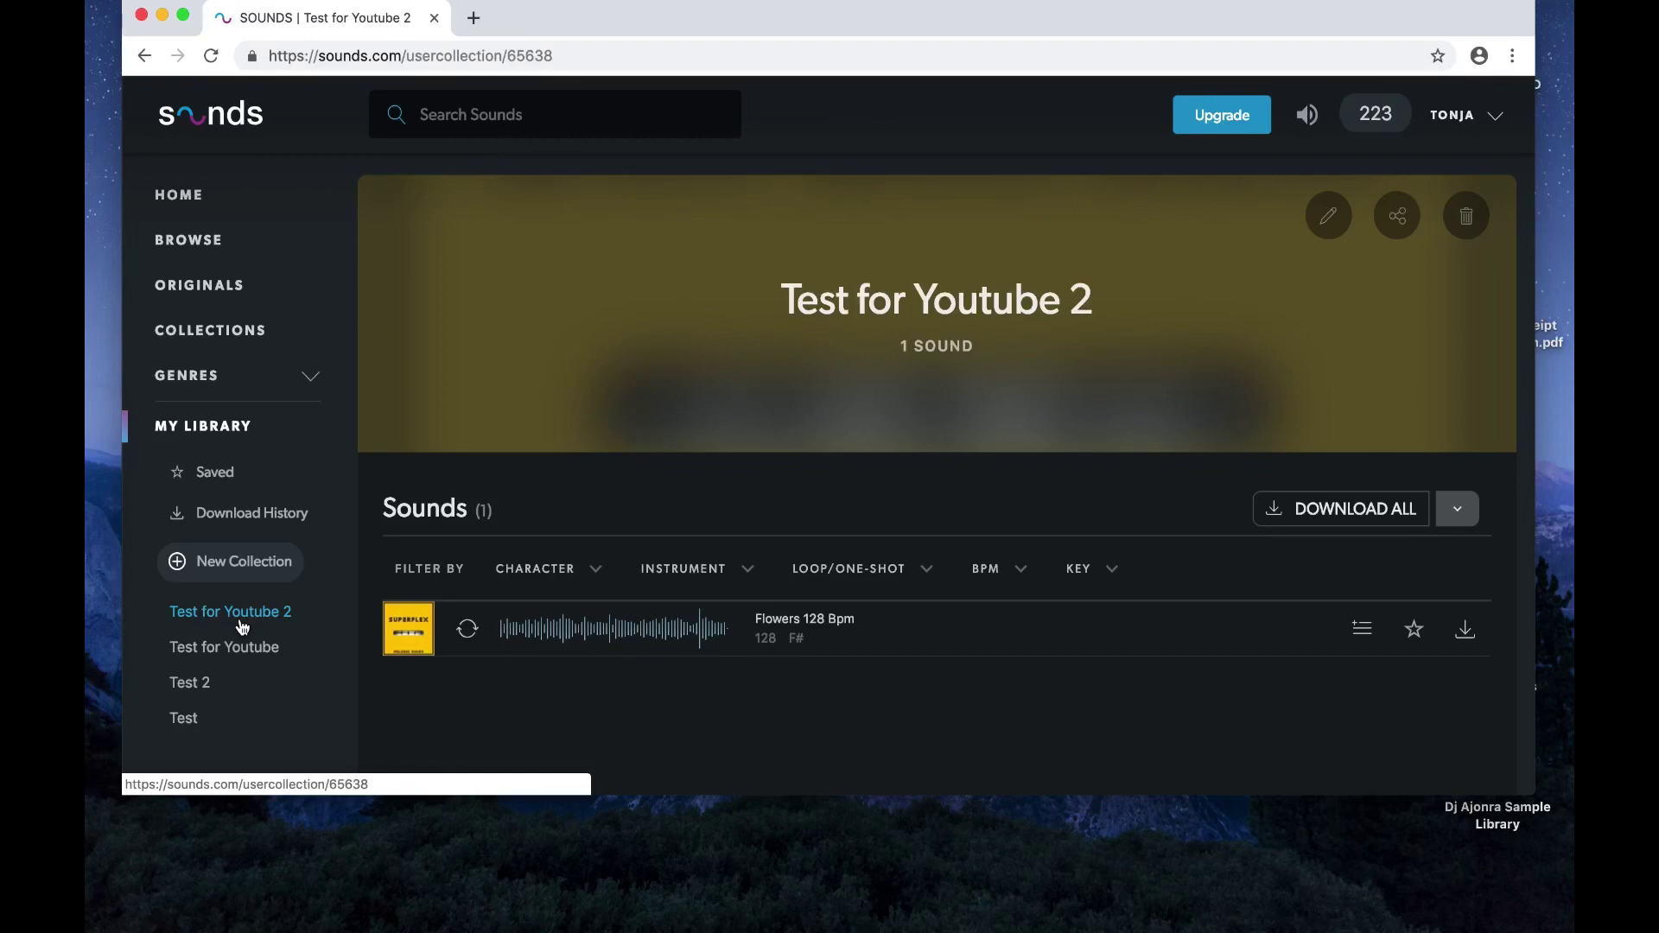
Step: Review the Test for Youtube 2 collection holding Flowers 128 Bpm, then show the account options
scroll(242, 628, "down", 2)
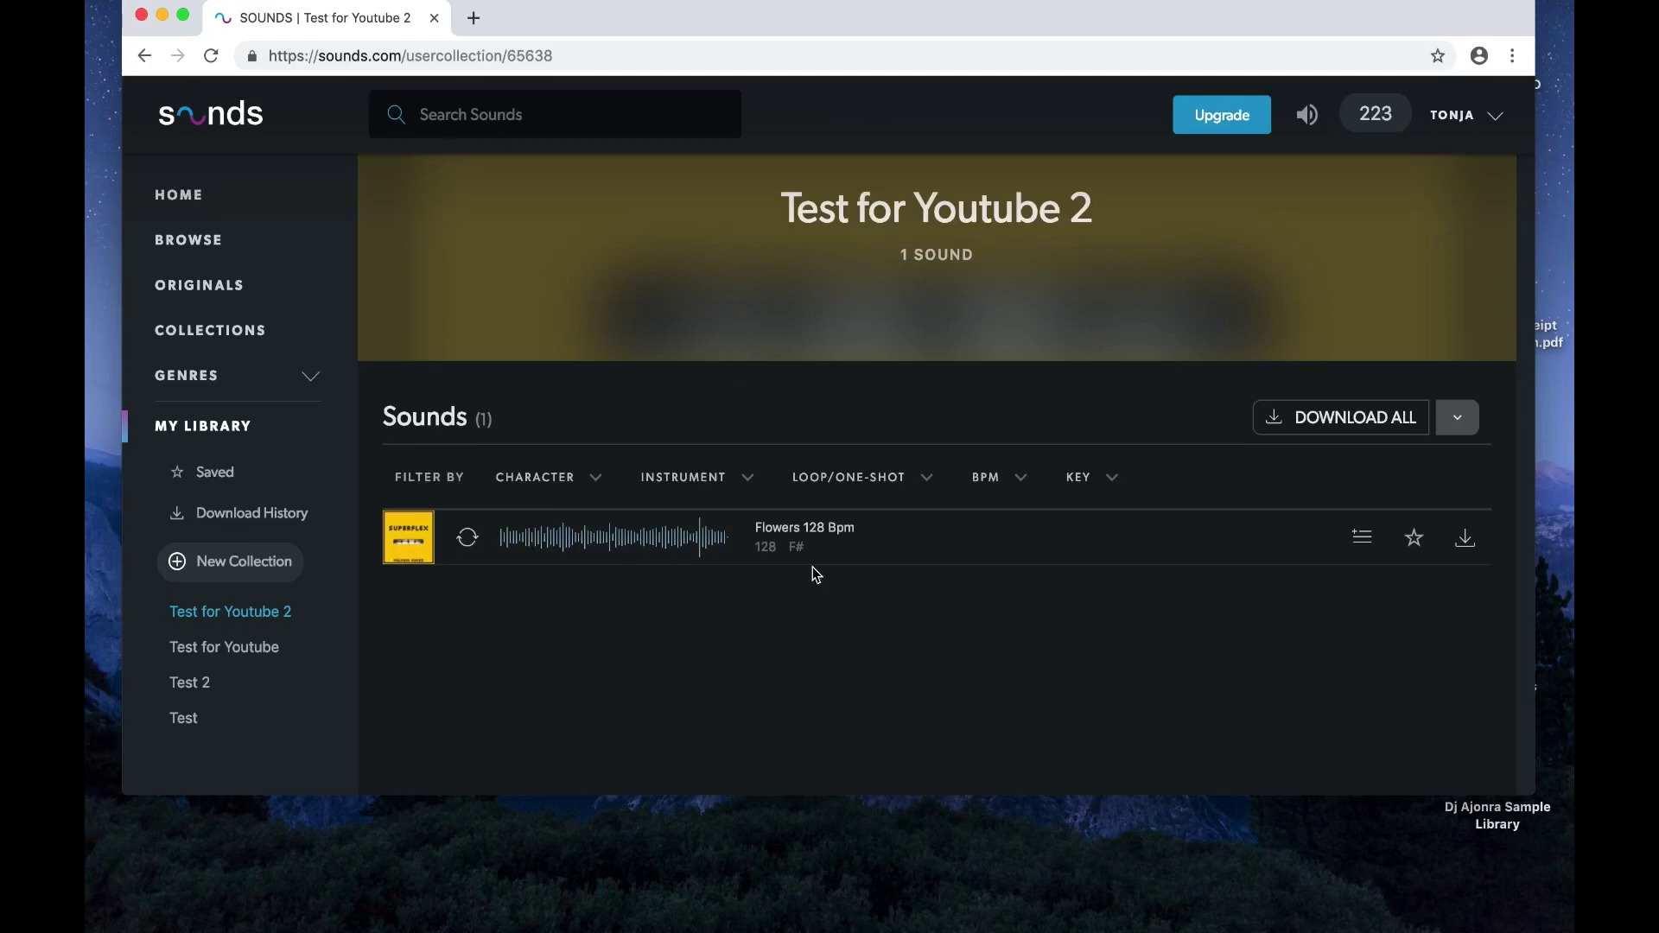
left_click(1458, 133)
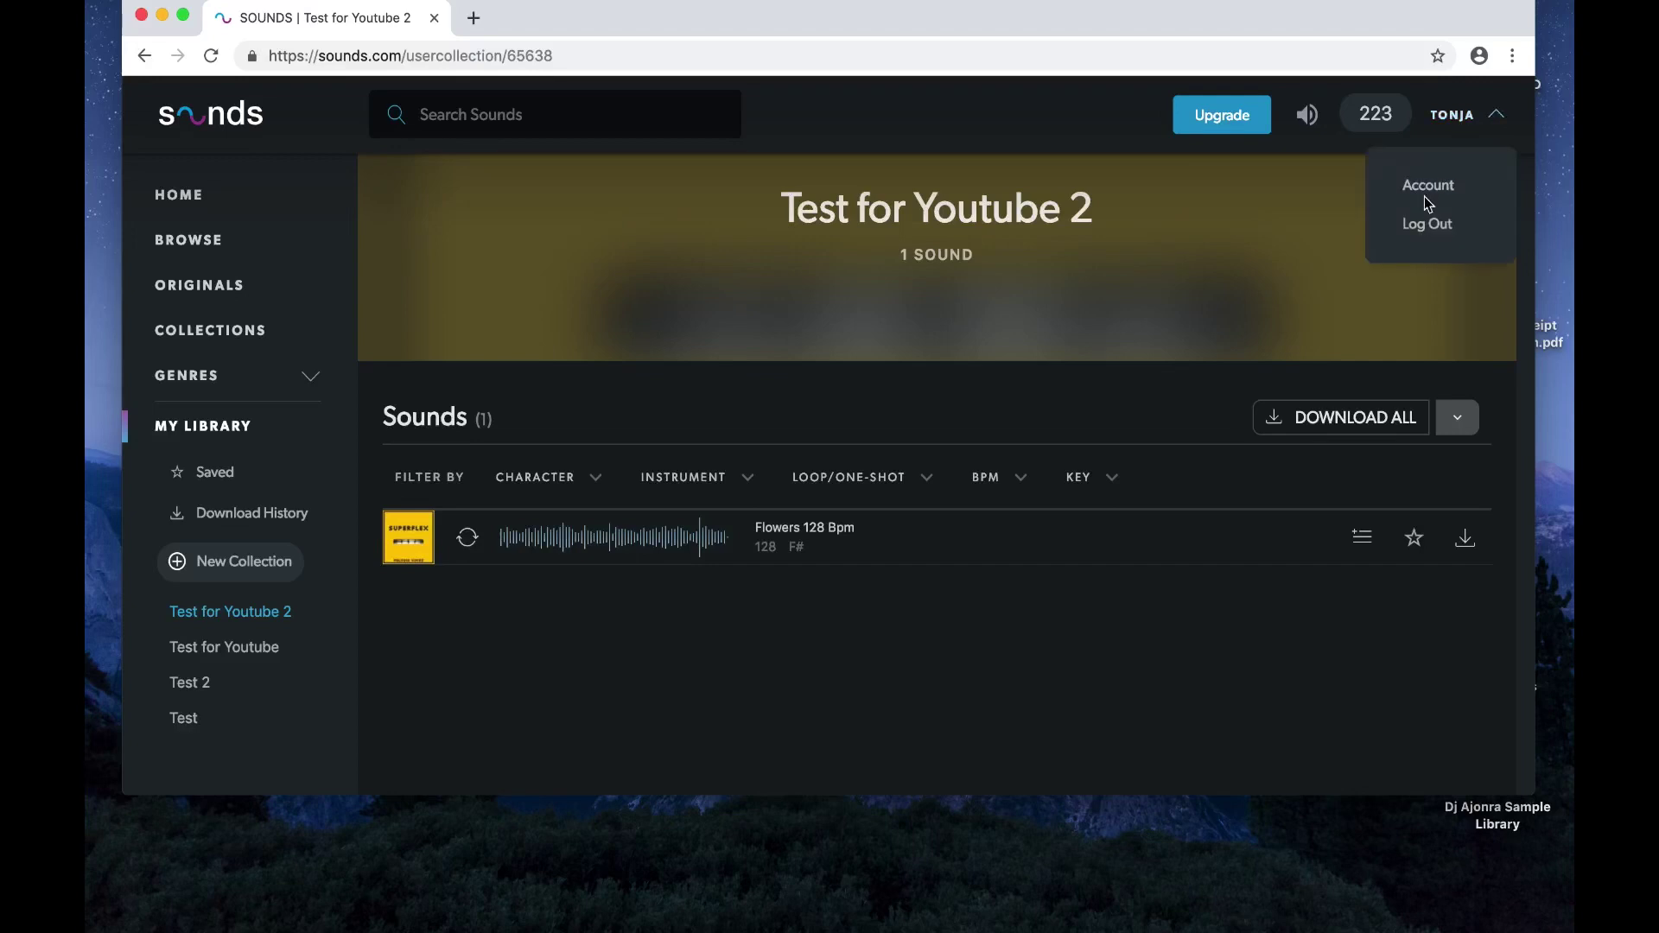
left_click(1424, 195)
scroll(869, 570, "down", 10)
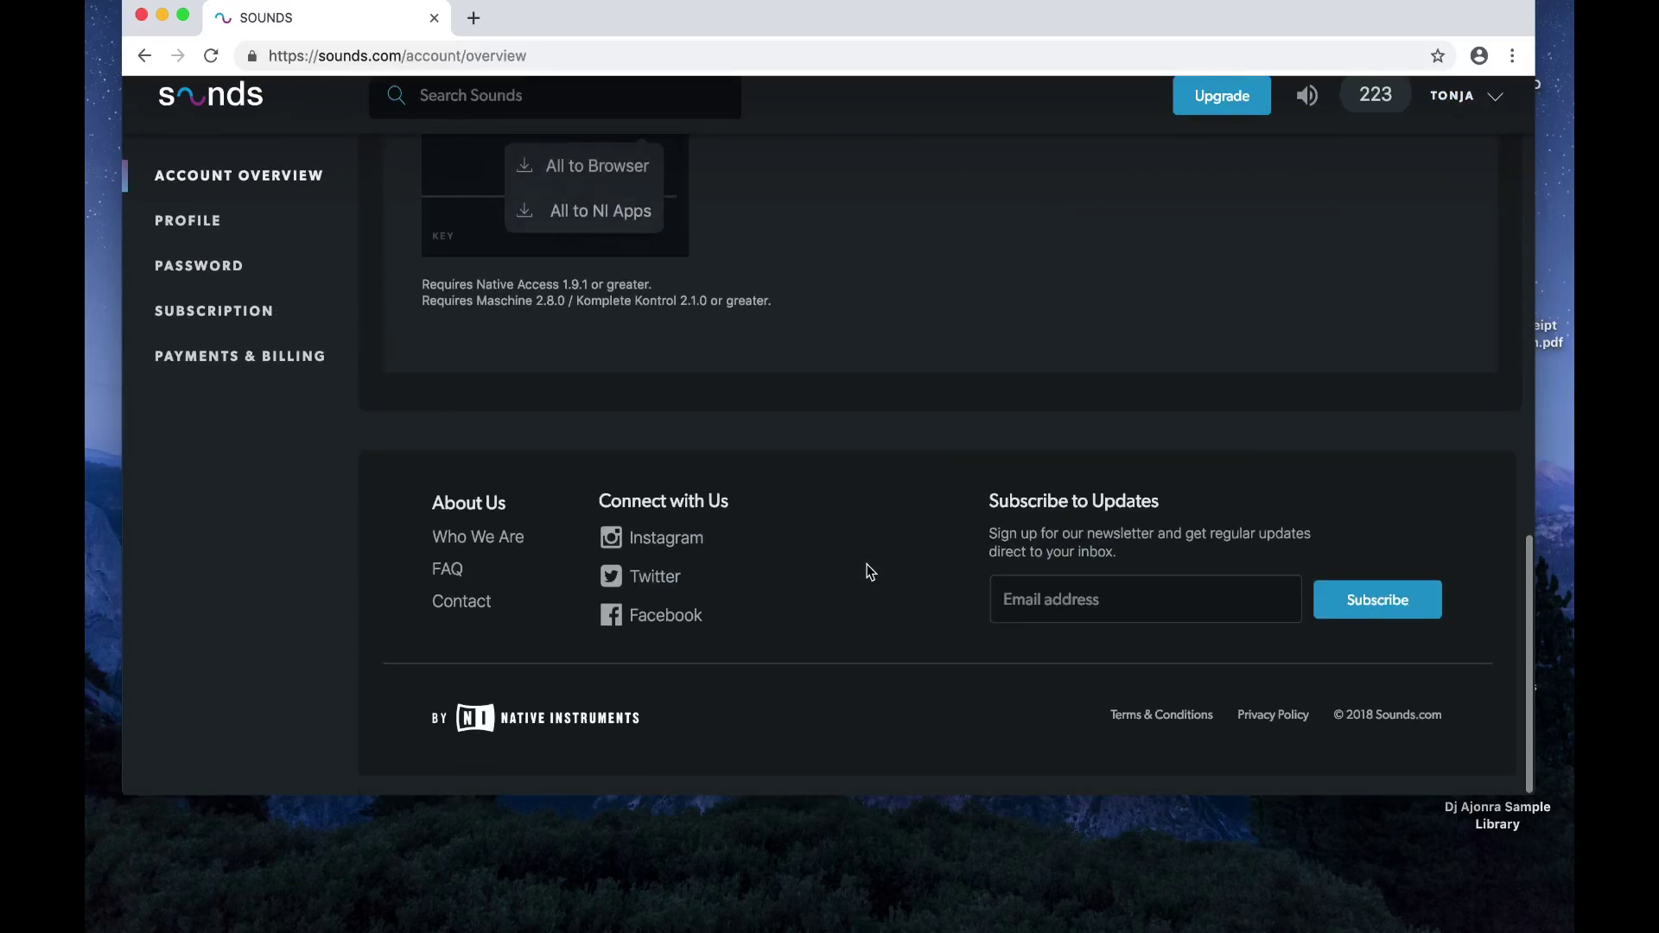
scroll(870, 572, "up", 5)
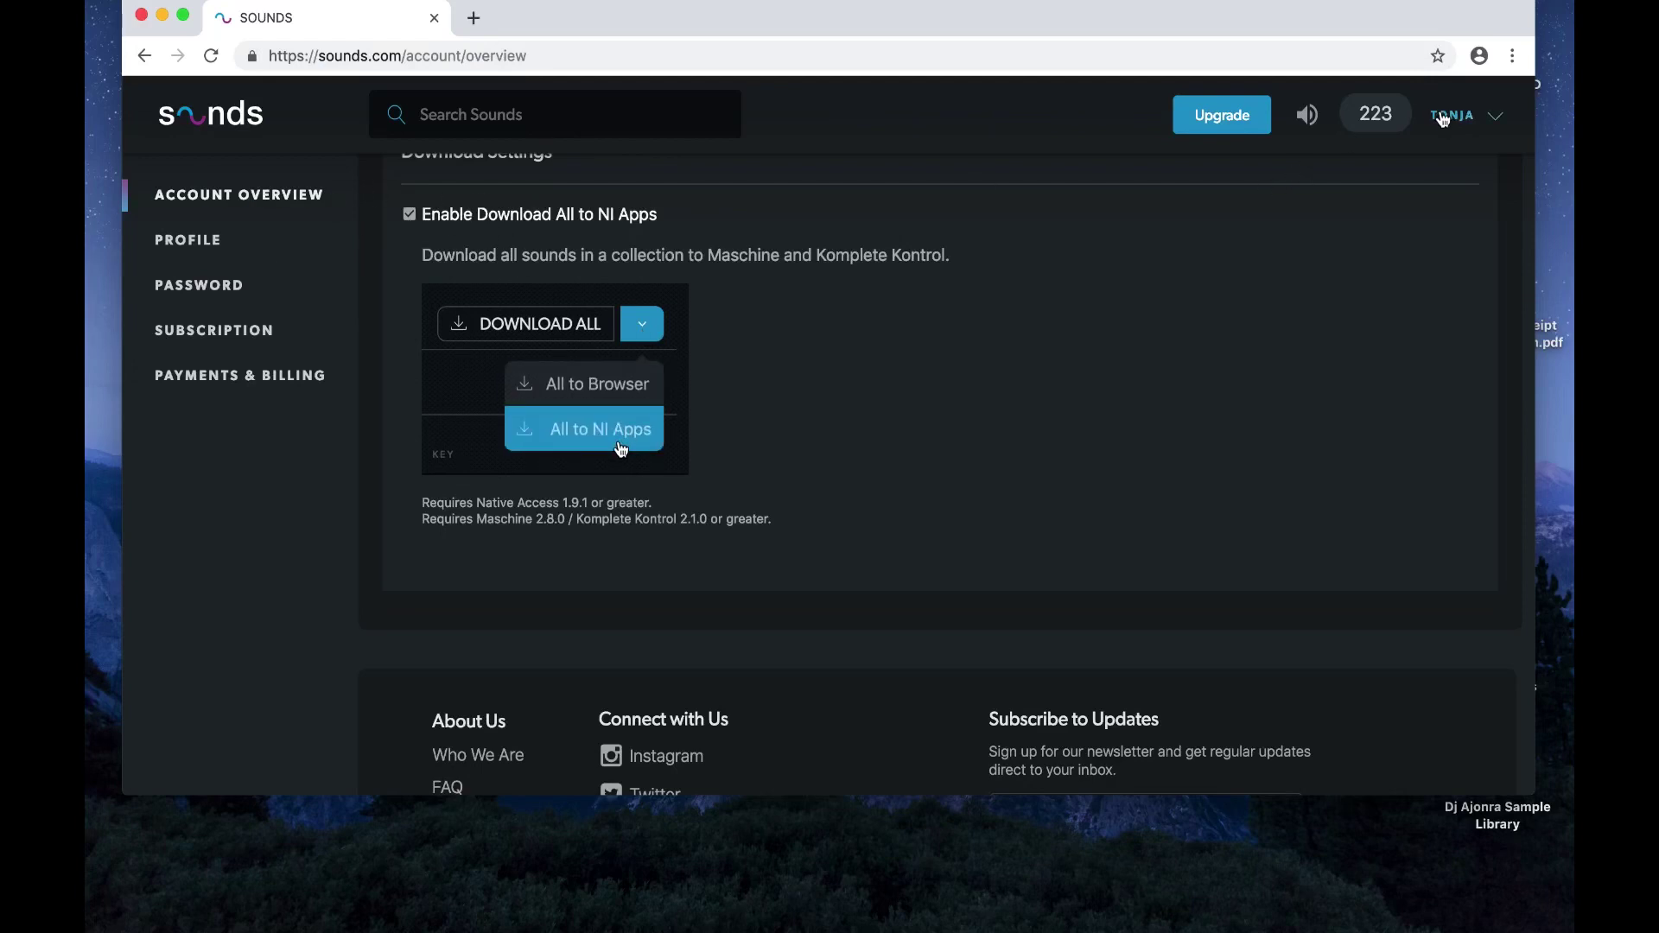
left_click(143, 55)
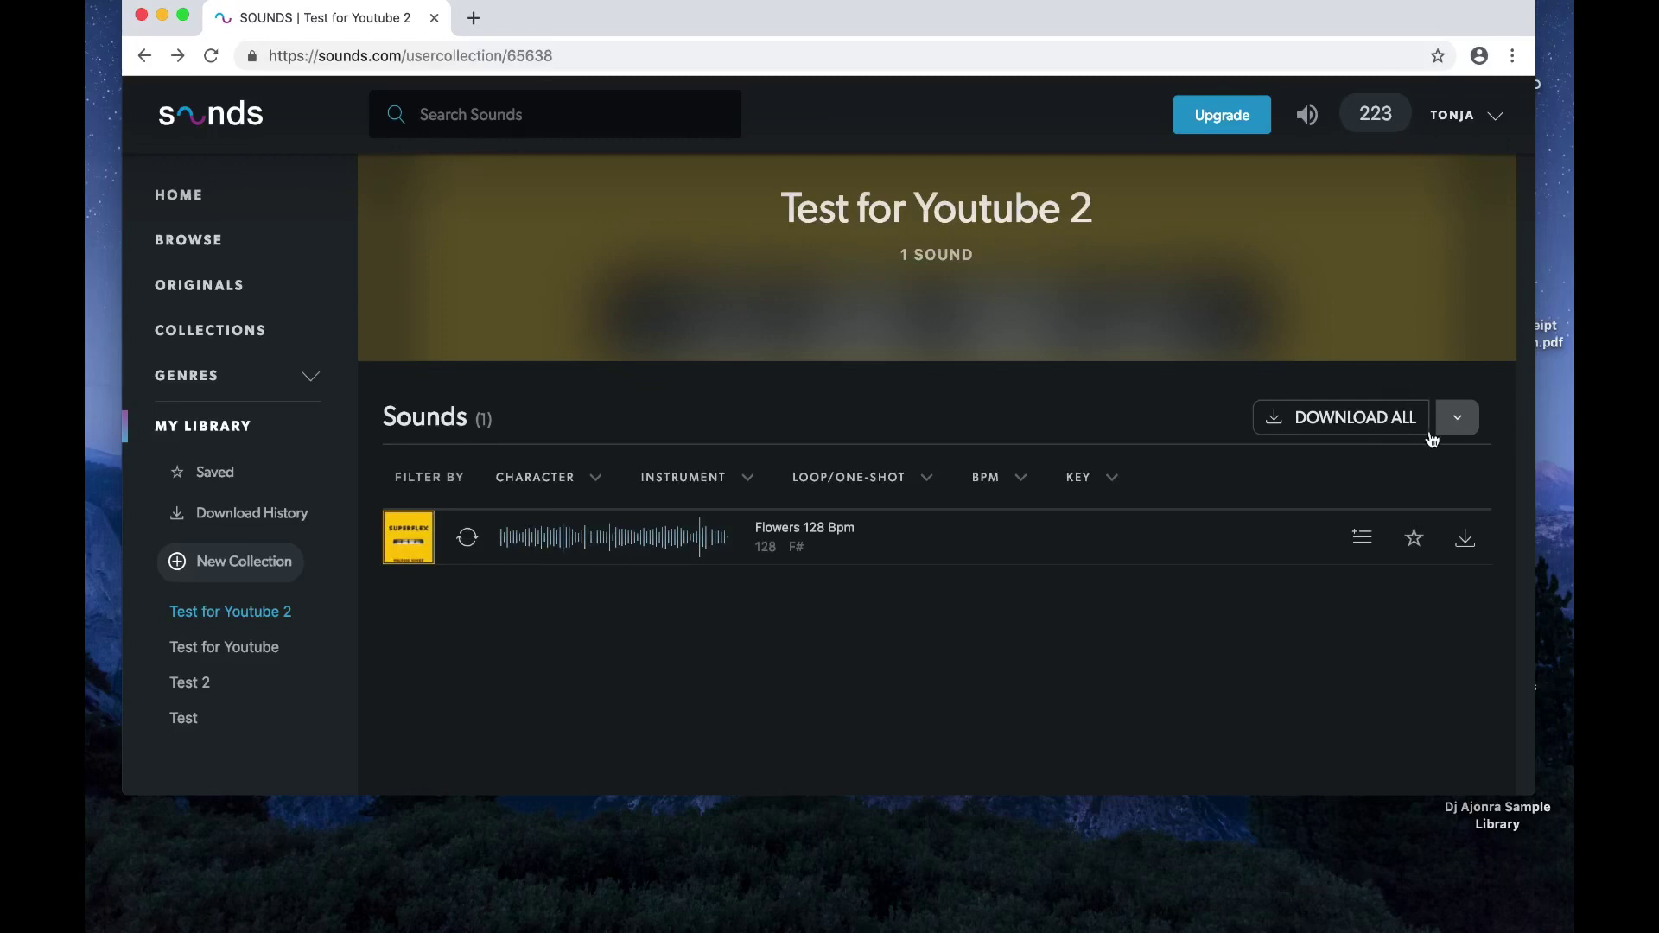
Step: Download all sounds in Test for Youtube 2 to NI Apps, confirming the one-credit charge
left_click(1359, 423)
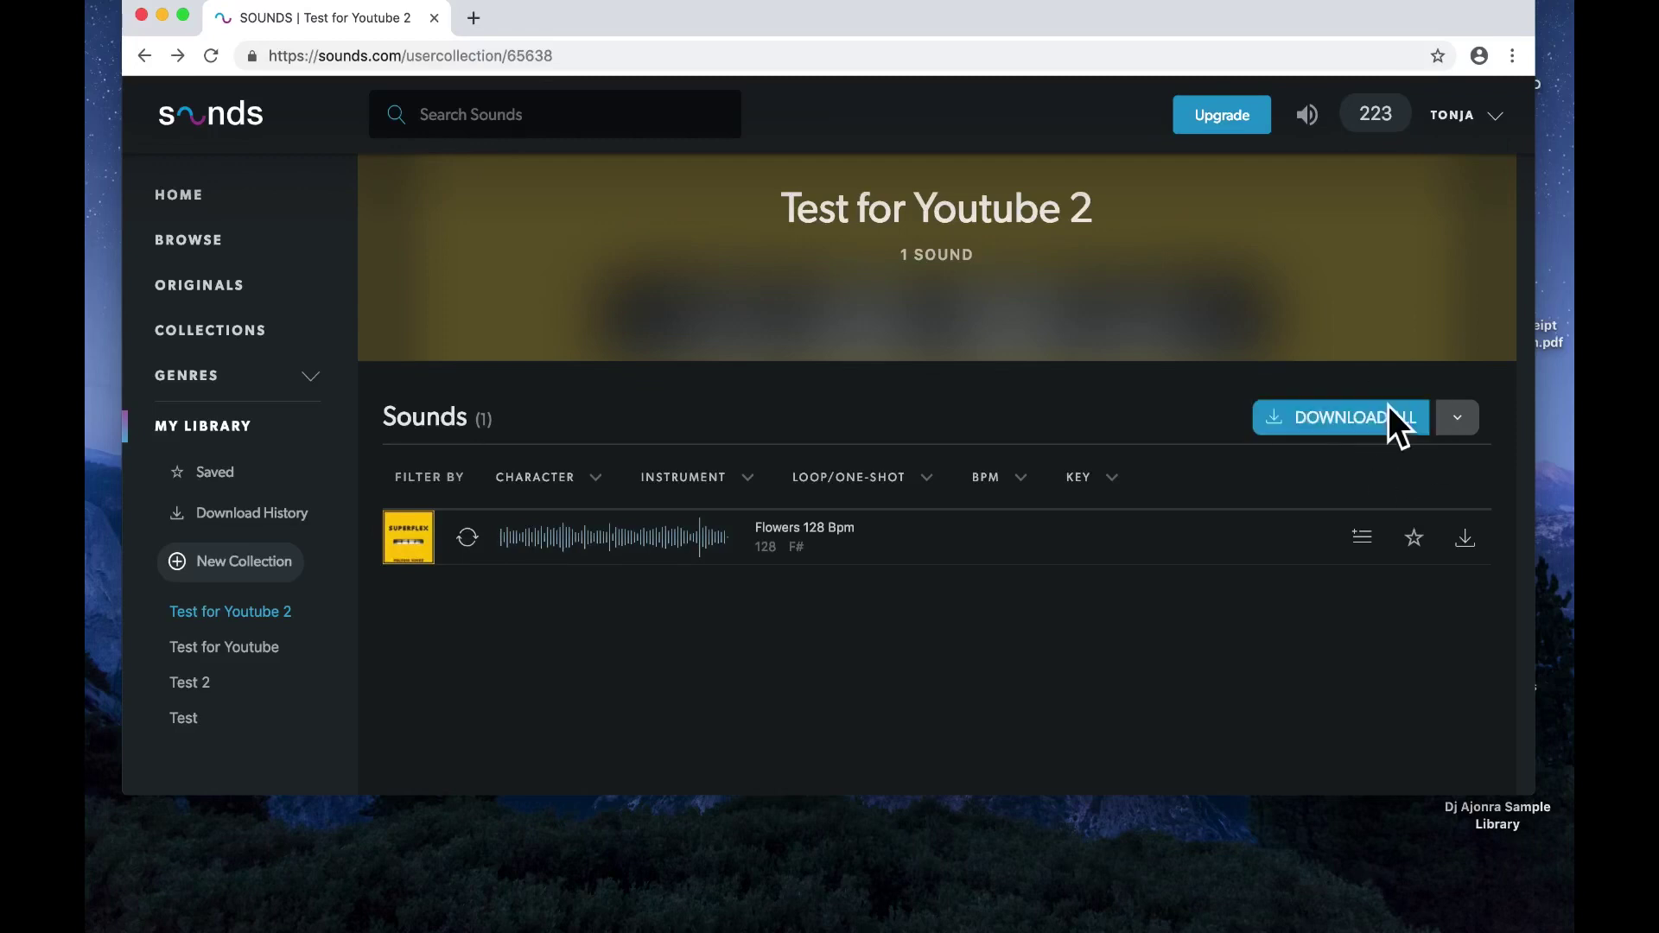
left_click(1459, 428)
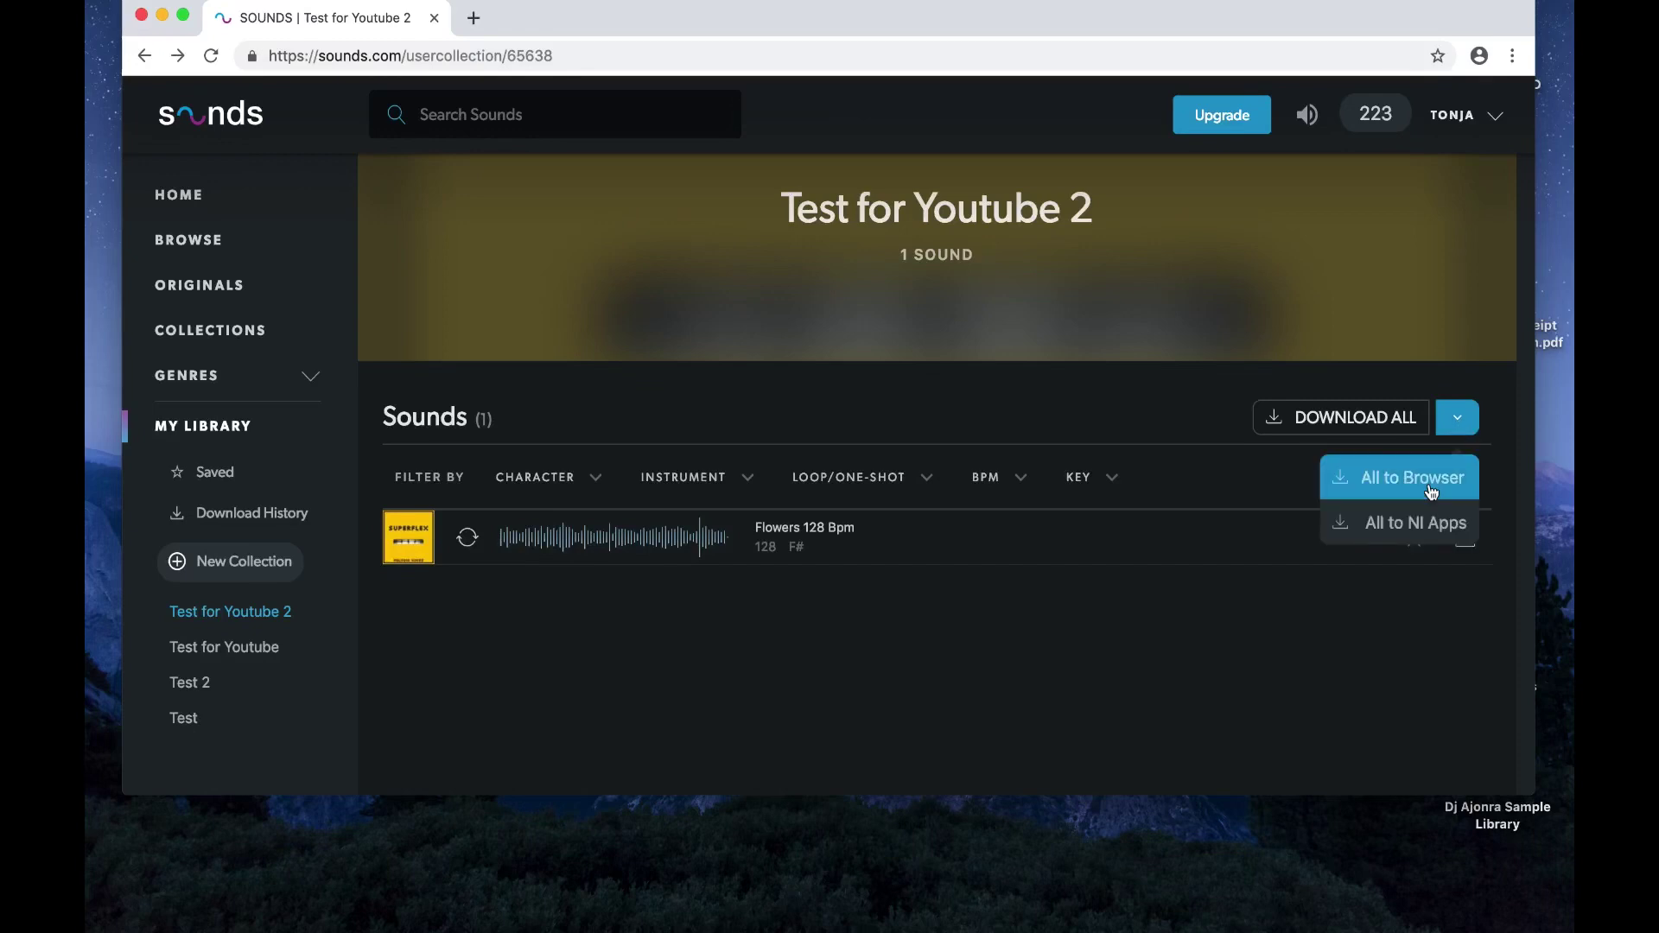
left_click(1388, 540)
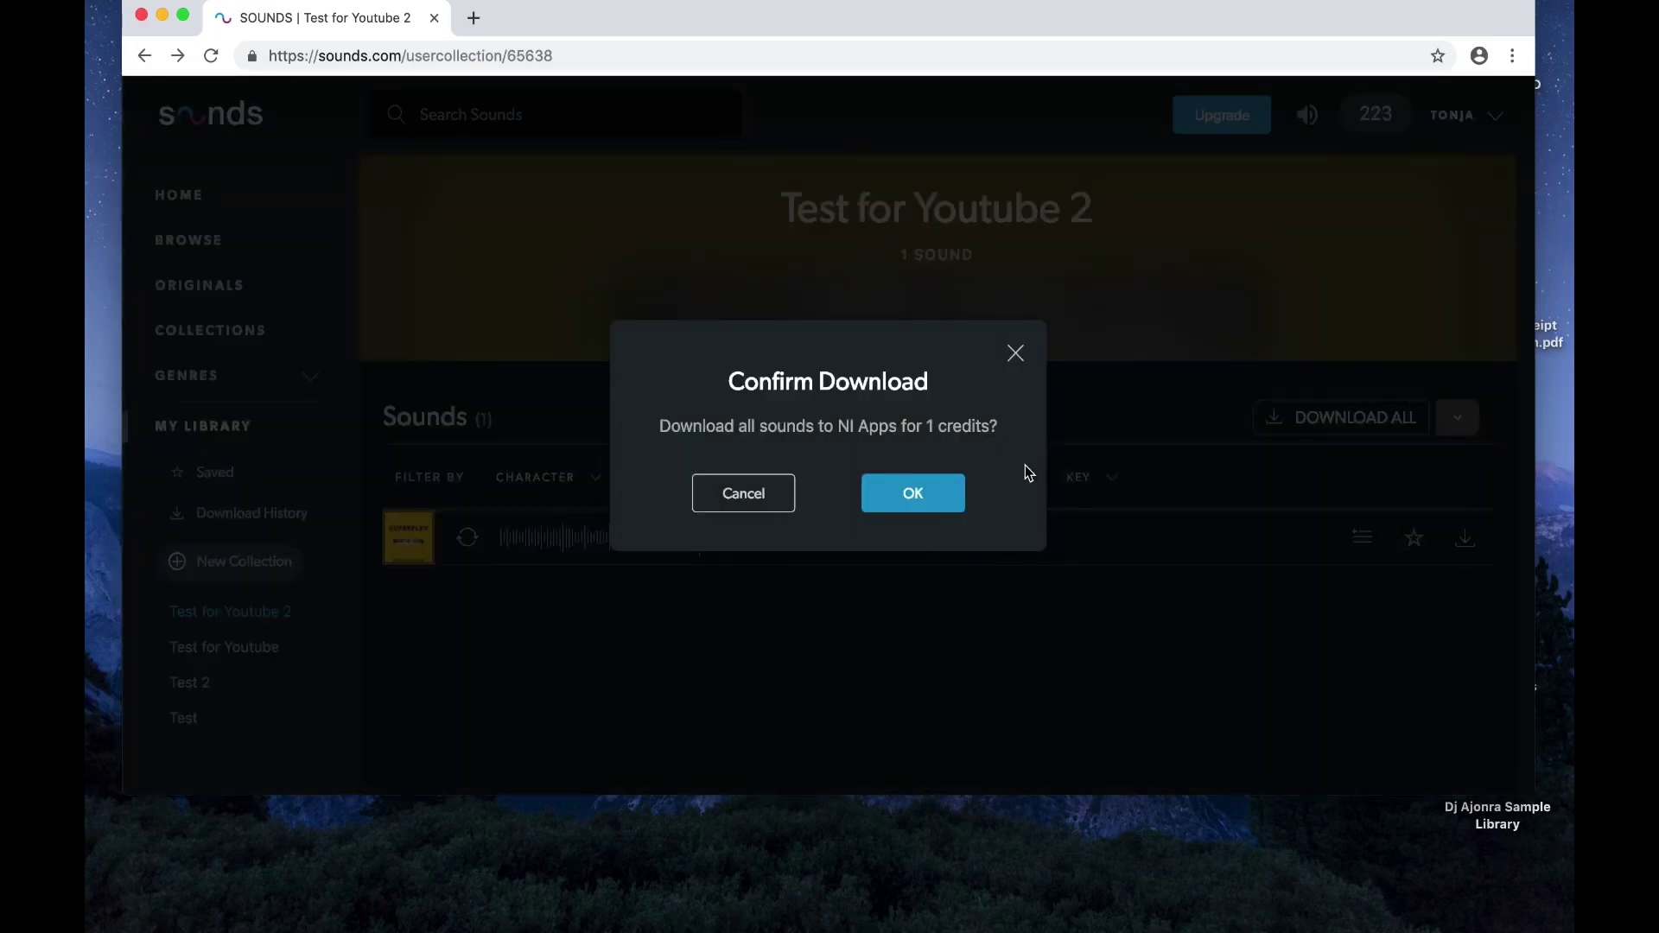
left_click(936, 494)
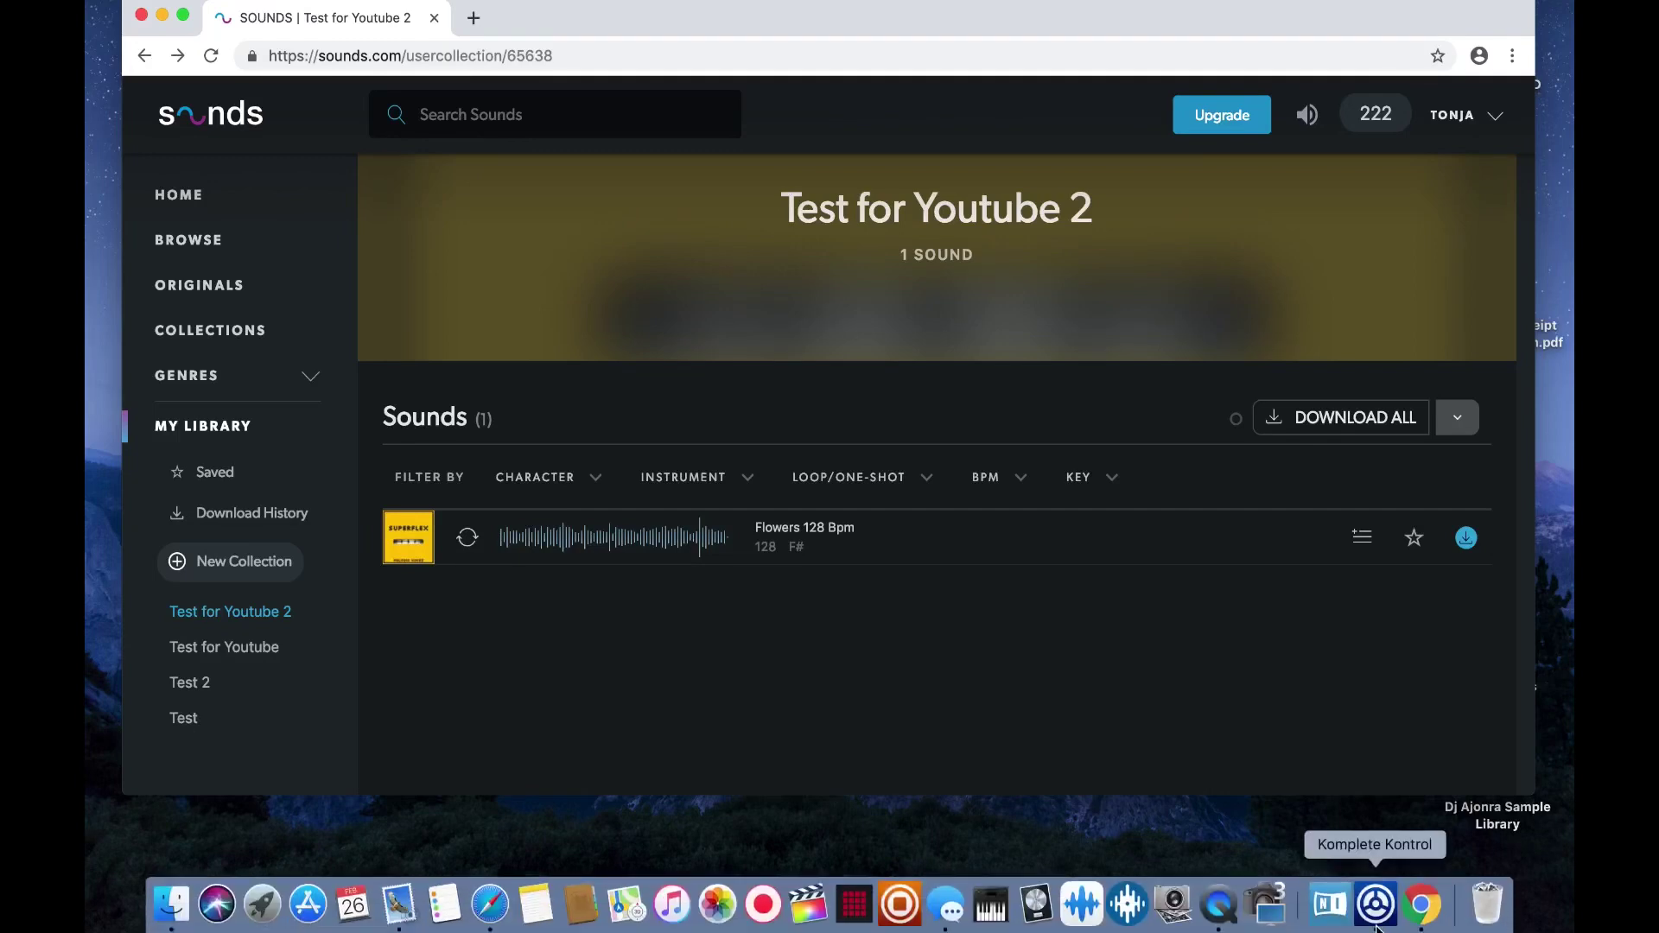
Step: Launch Komplete Kontrol, verify the download finished on Sounds.com, then bring Komplete Kontrol back on top
left_click(1374, 905)
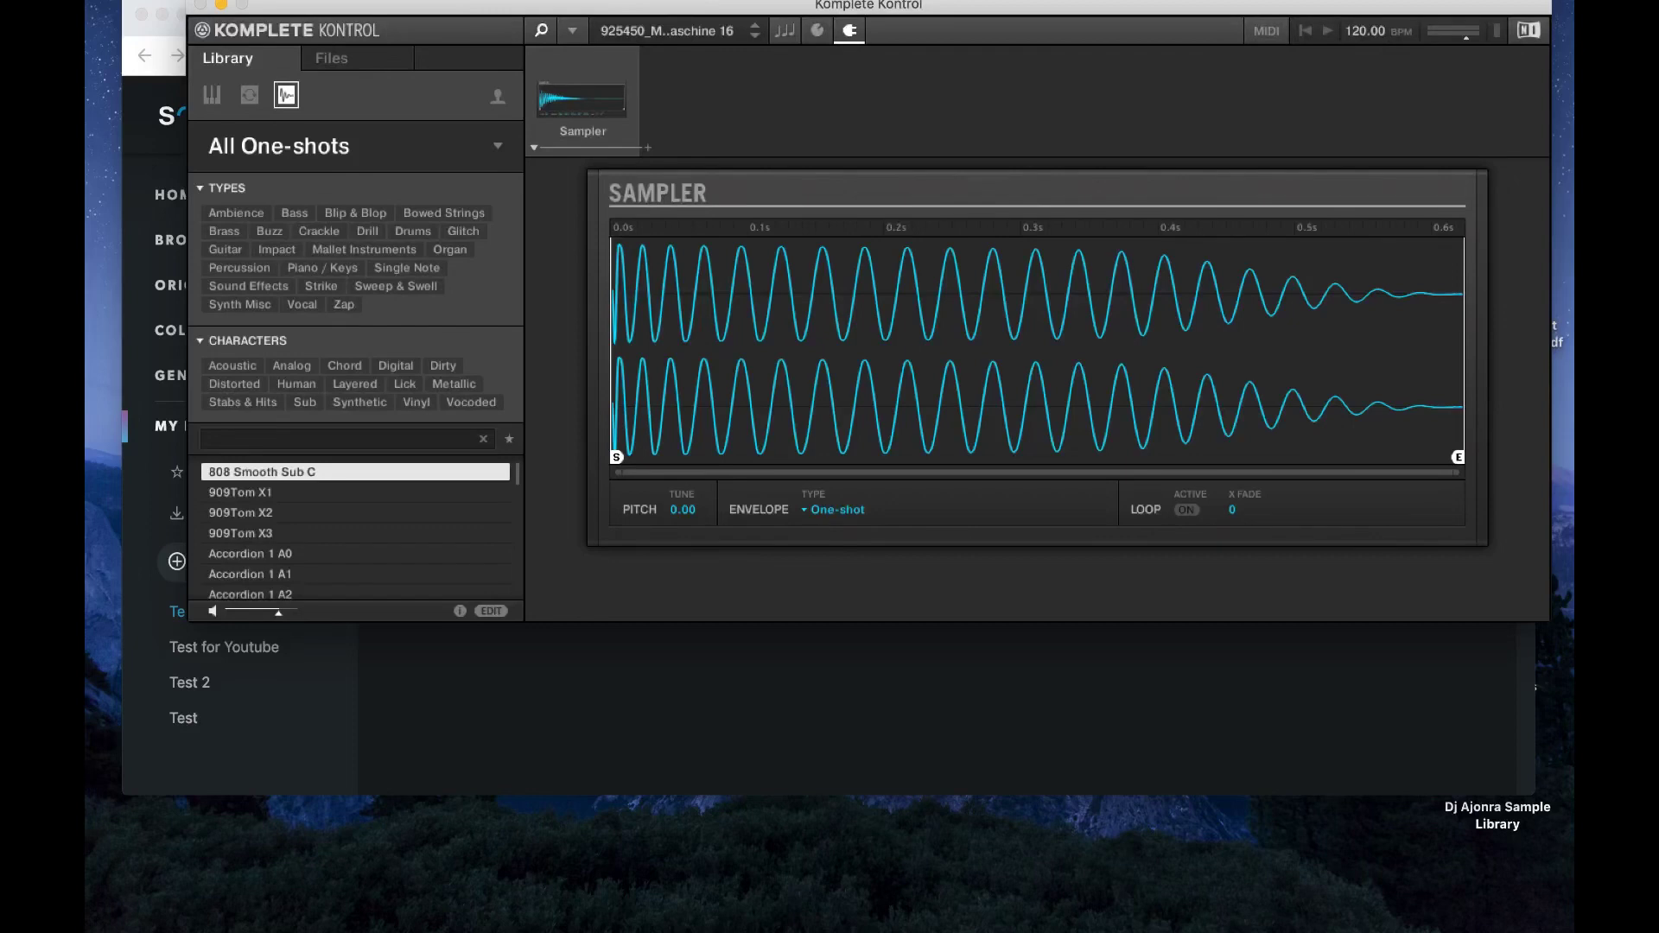
left_click_drag(745, 5, 643, 571)
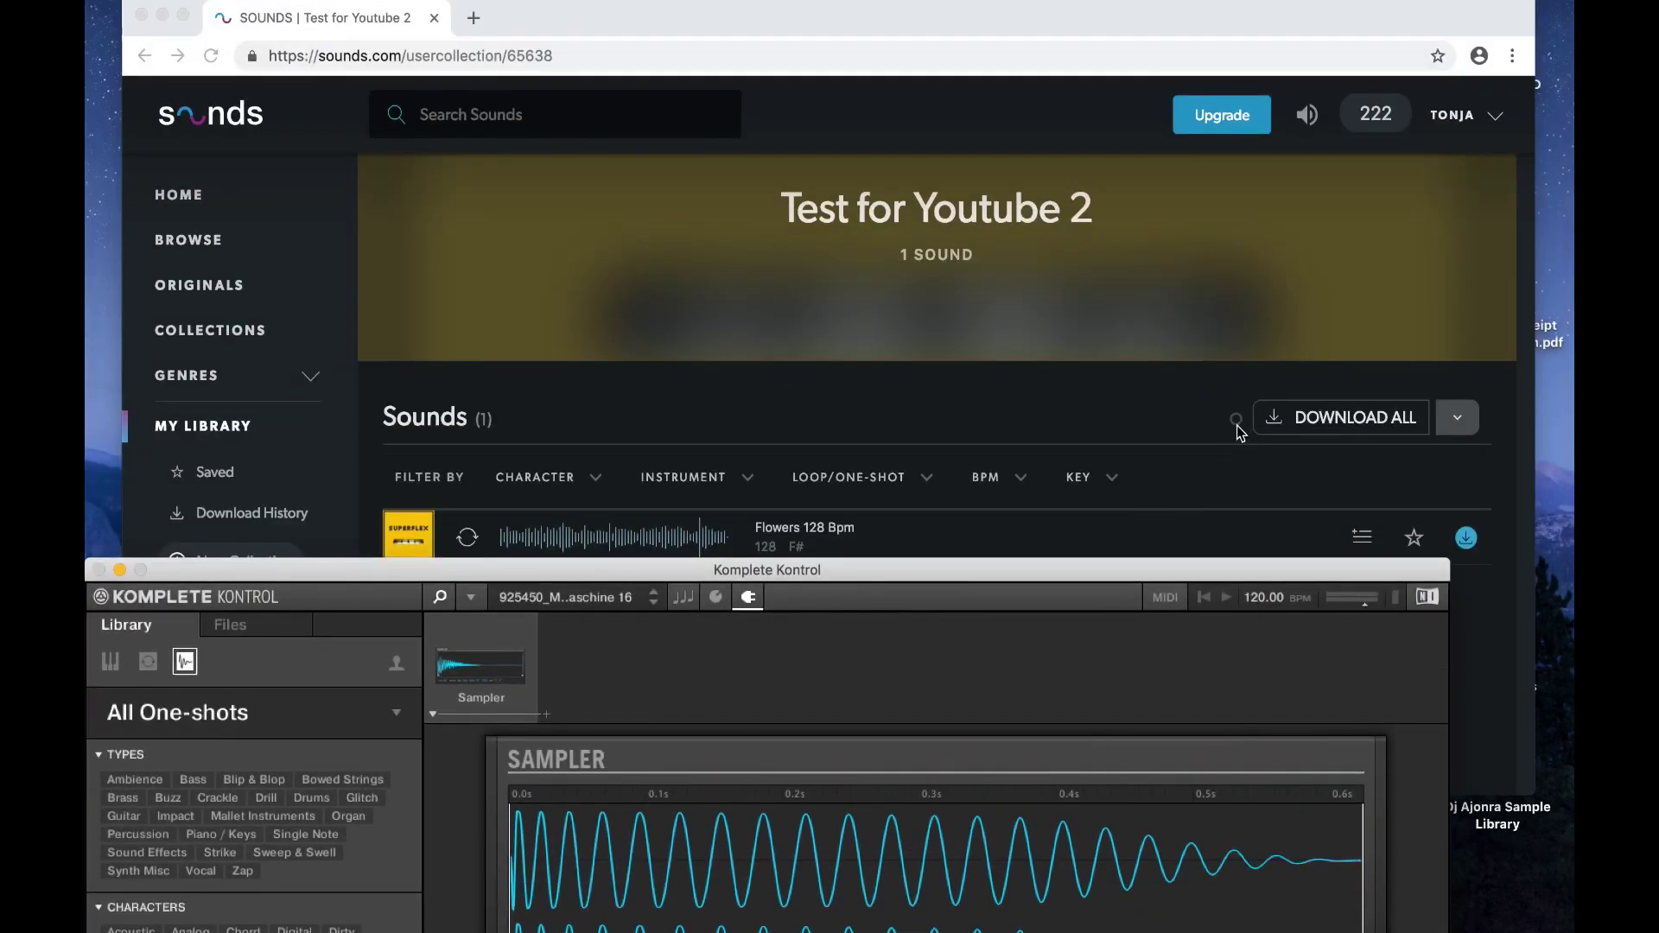
left_click(1236, 421)
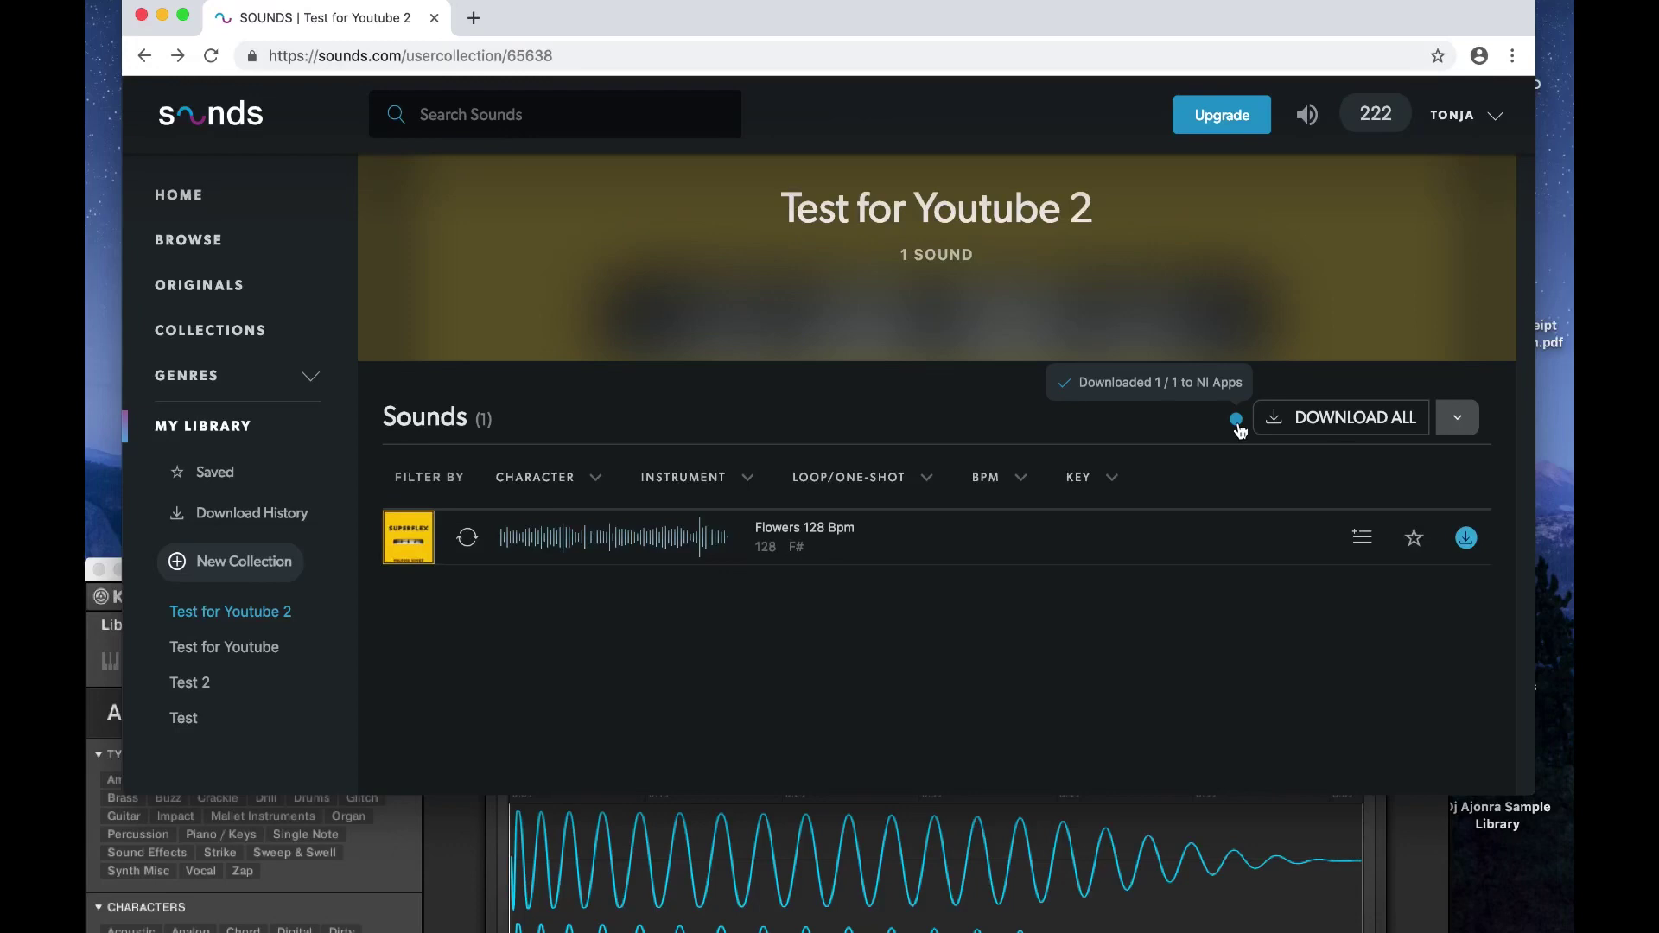
left_click(1365, 915)
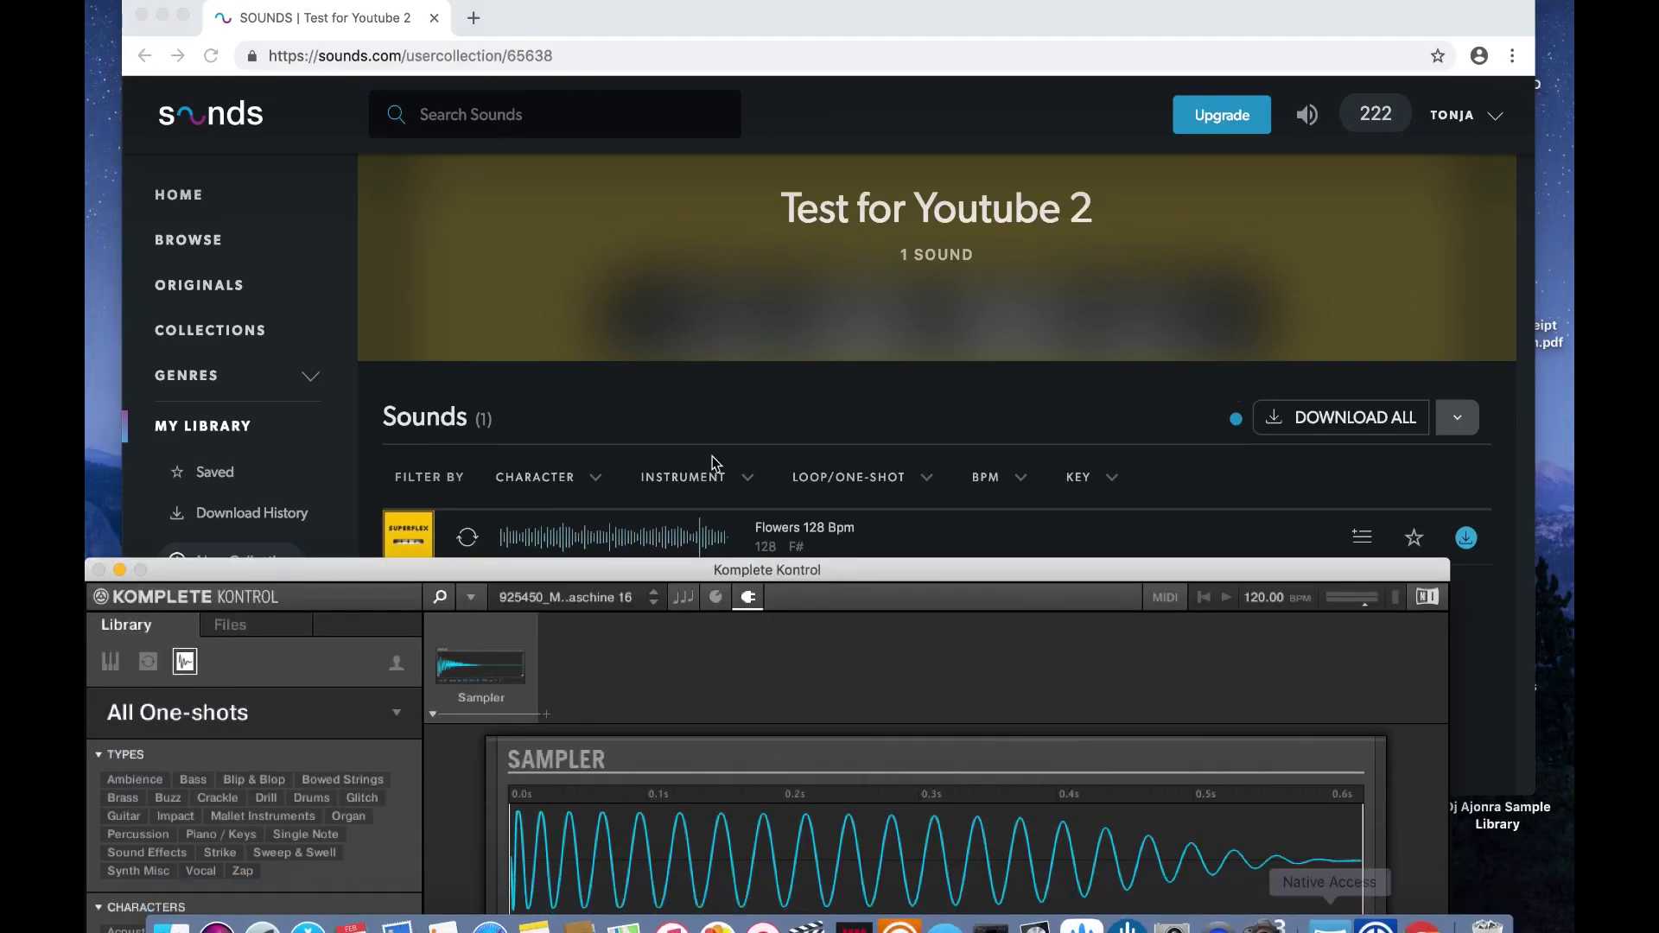
left_click_drag(497, 568, 651, 71)
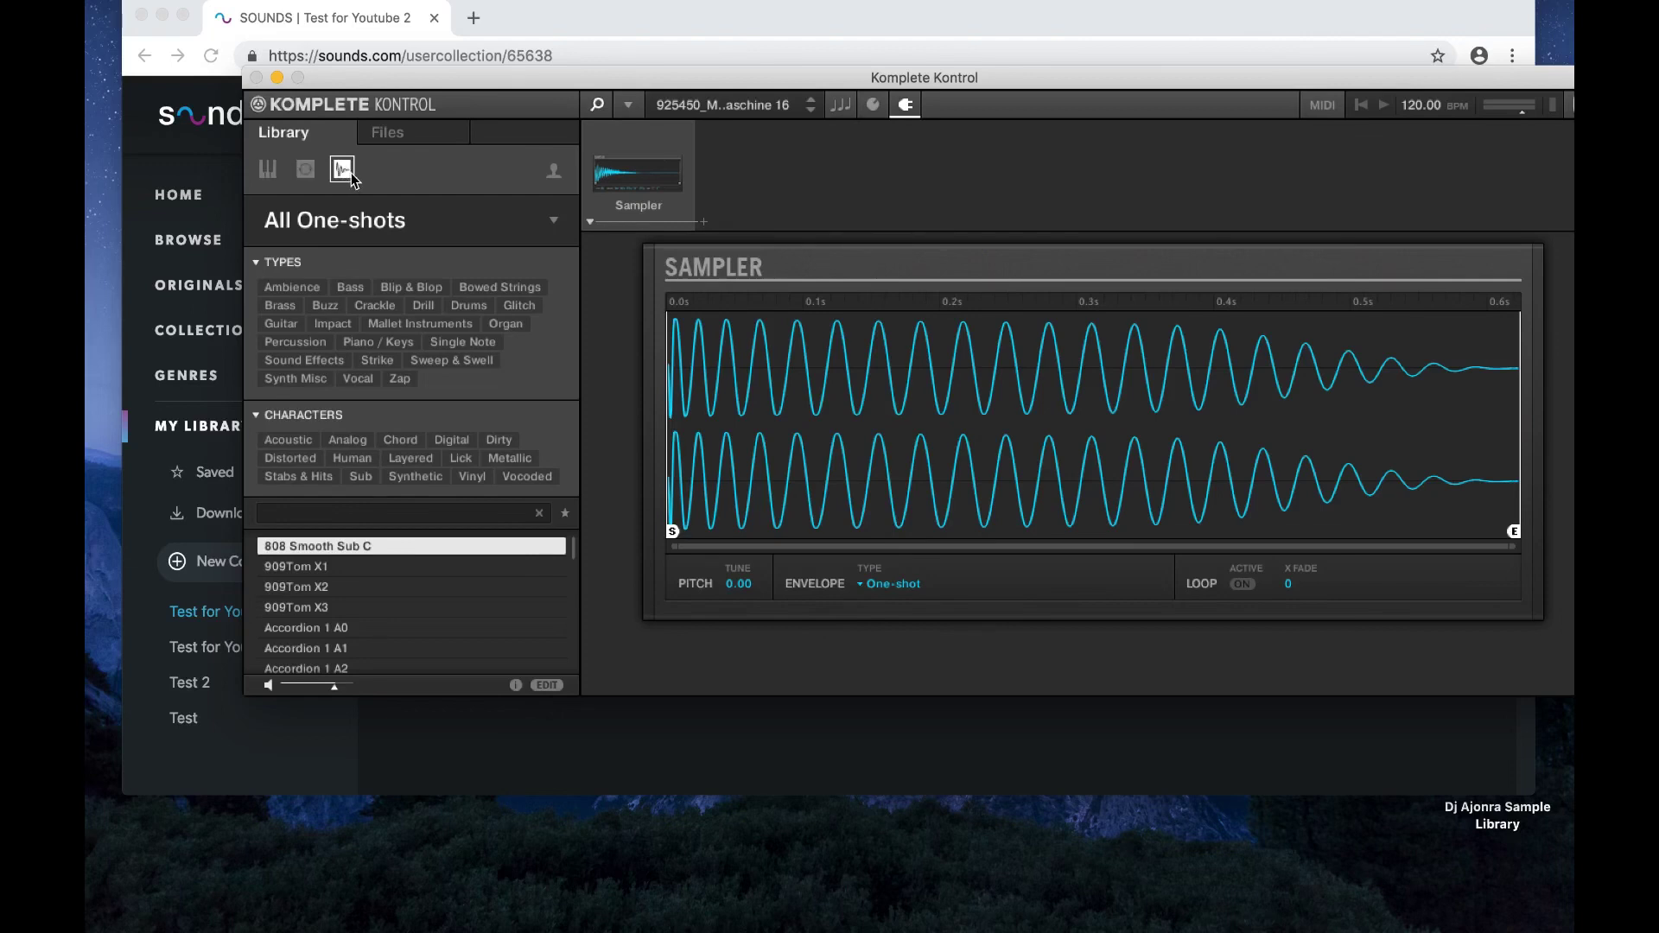
Step: Filter the one-shots library to the Test collection, then to Test 2
left_click(547, 225)
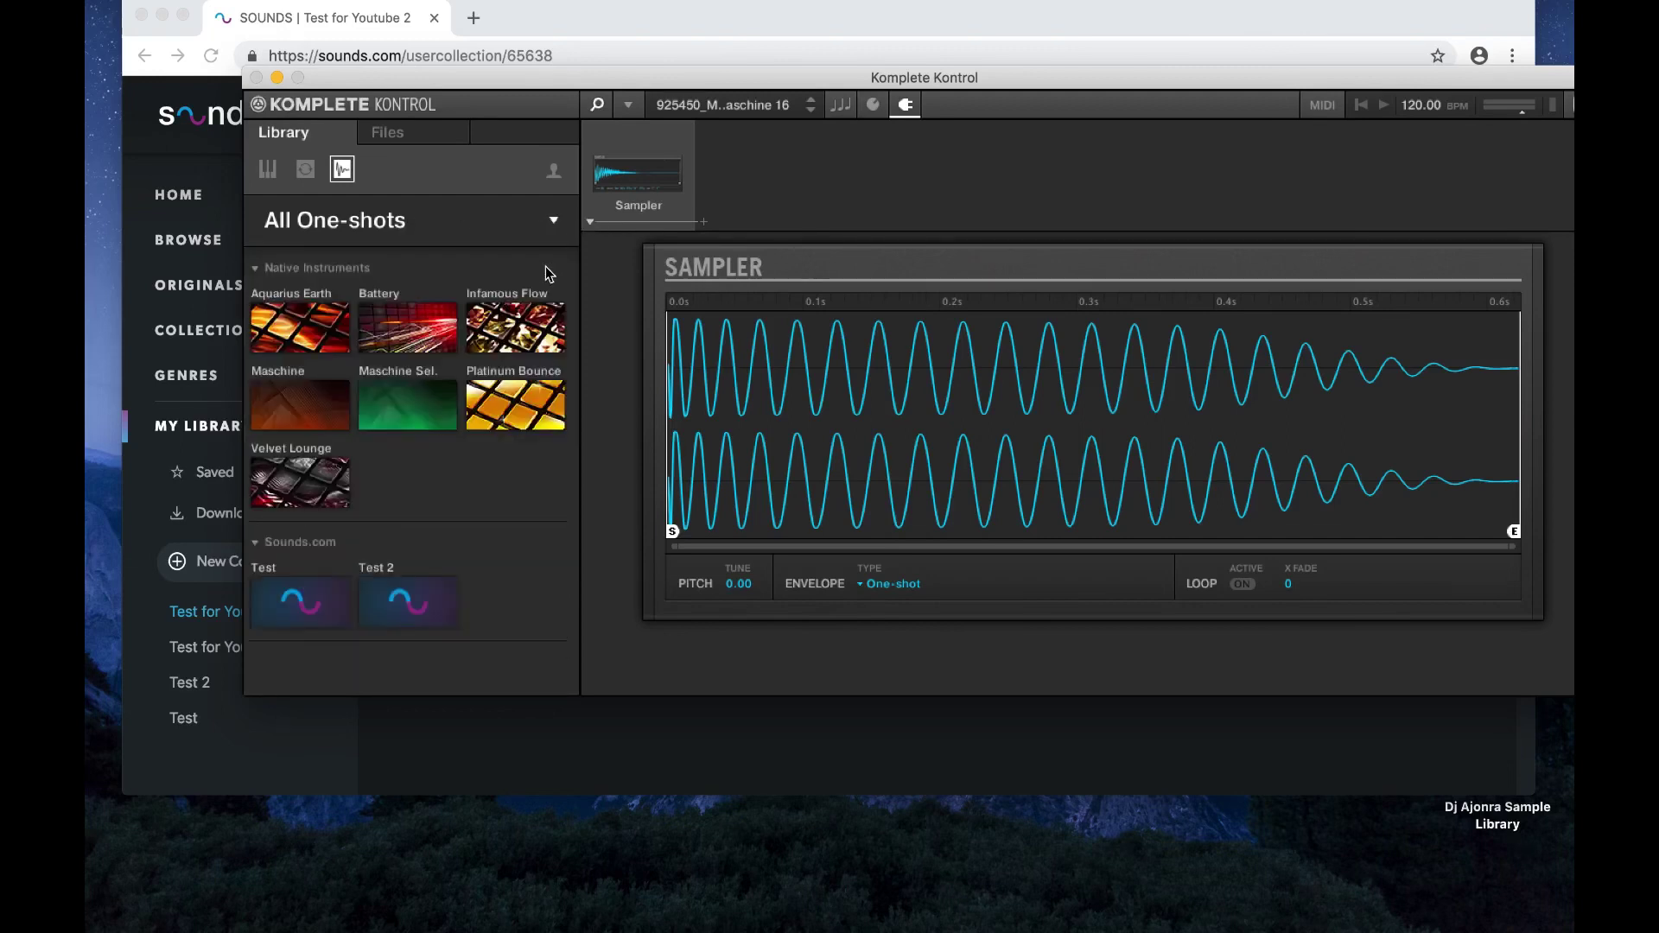
left_click(321, 604)
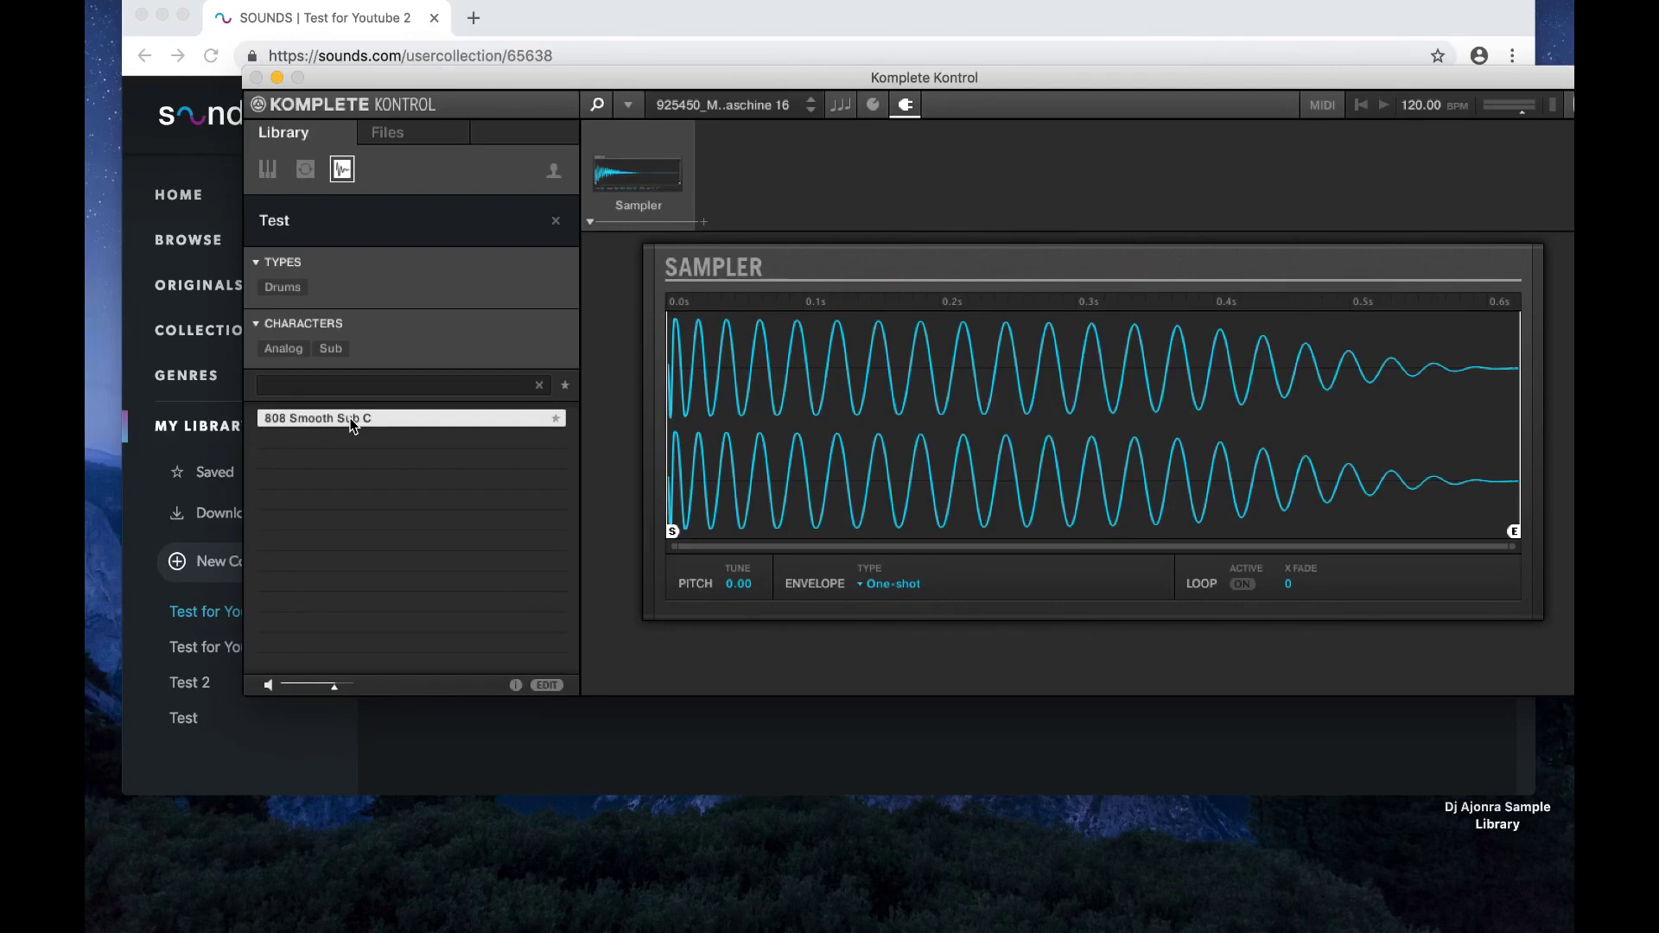
left_click(365, 231)
left_click(408, 592)
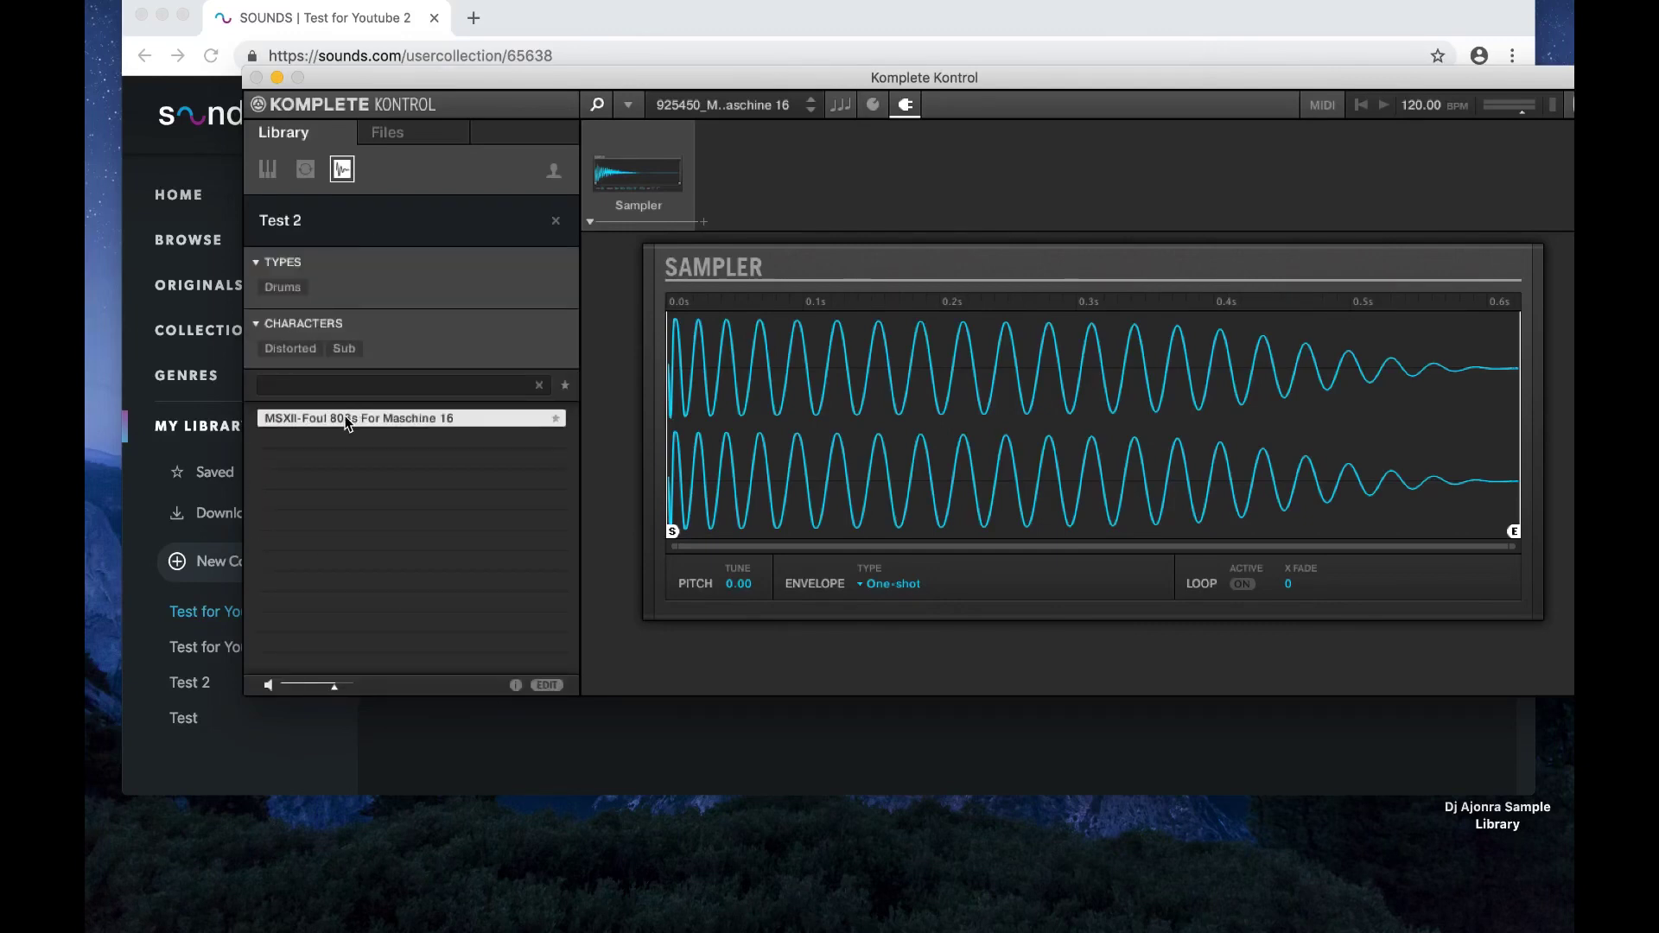
left_click(363, 227)
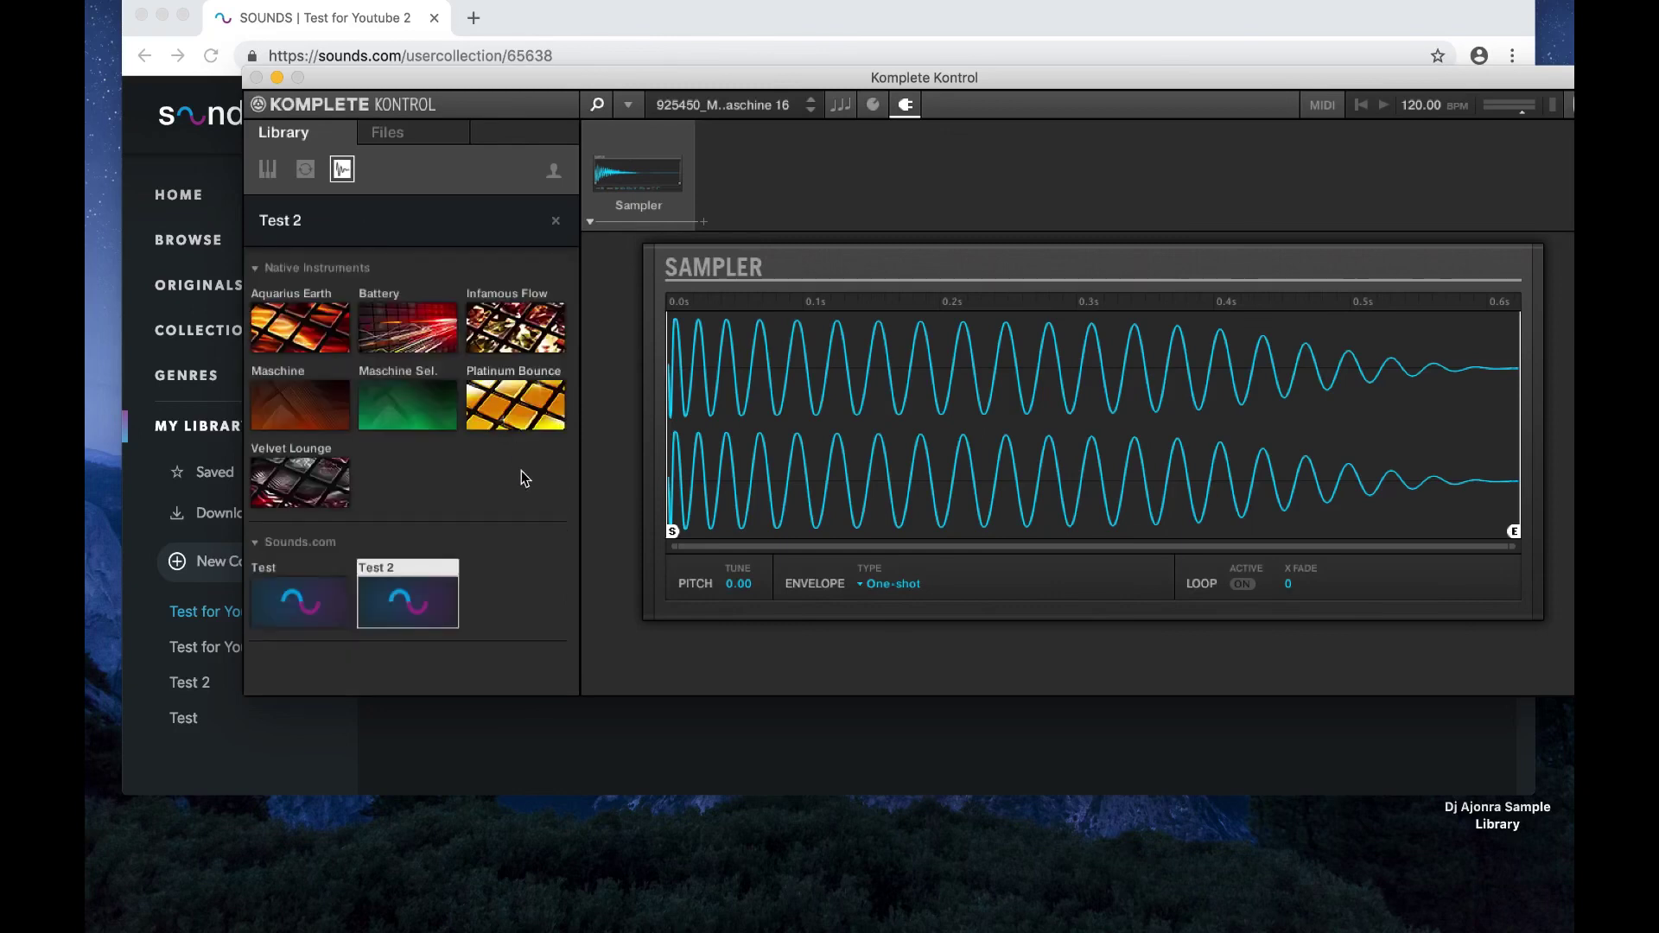
left_click(499, 82)
Step: Glance at the Sounds.com page behind the window, then clear the Test 2 filter to show all one-shots
left_click_drag(499, 81, 651, 27)
left_click(630, 179)
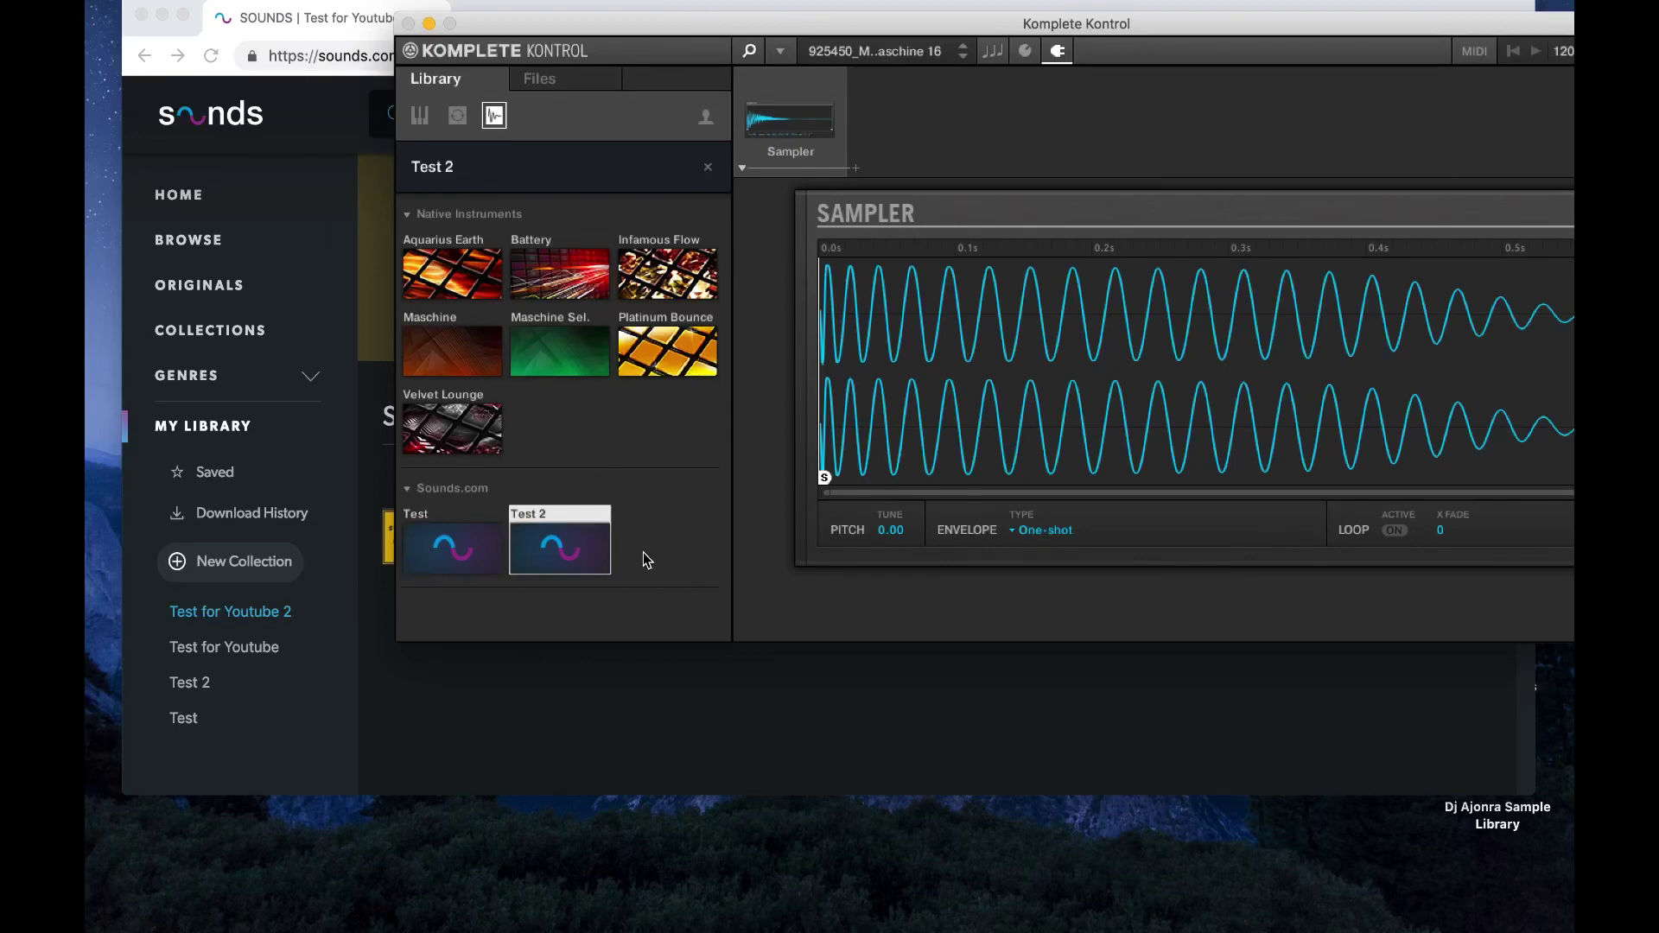
left_click_drag(640, 28, 418, 586)
scroll(1351, 345, "down", 5)
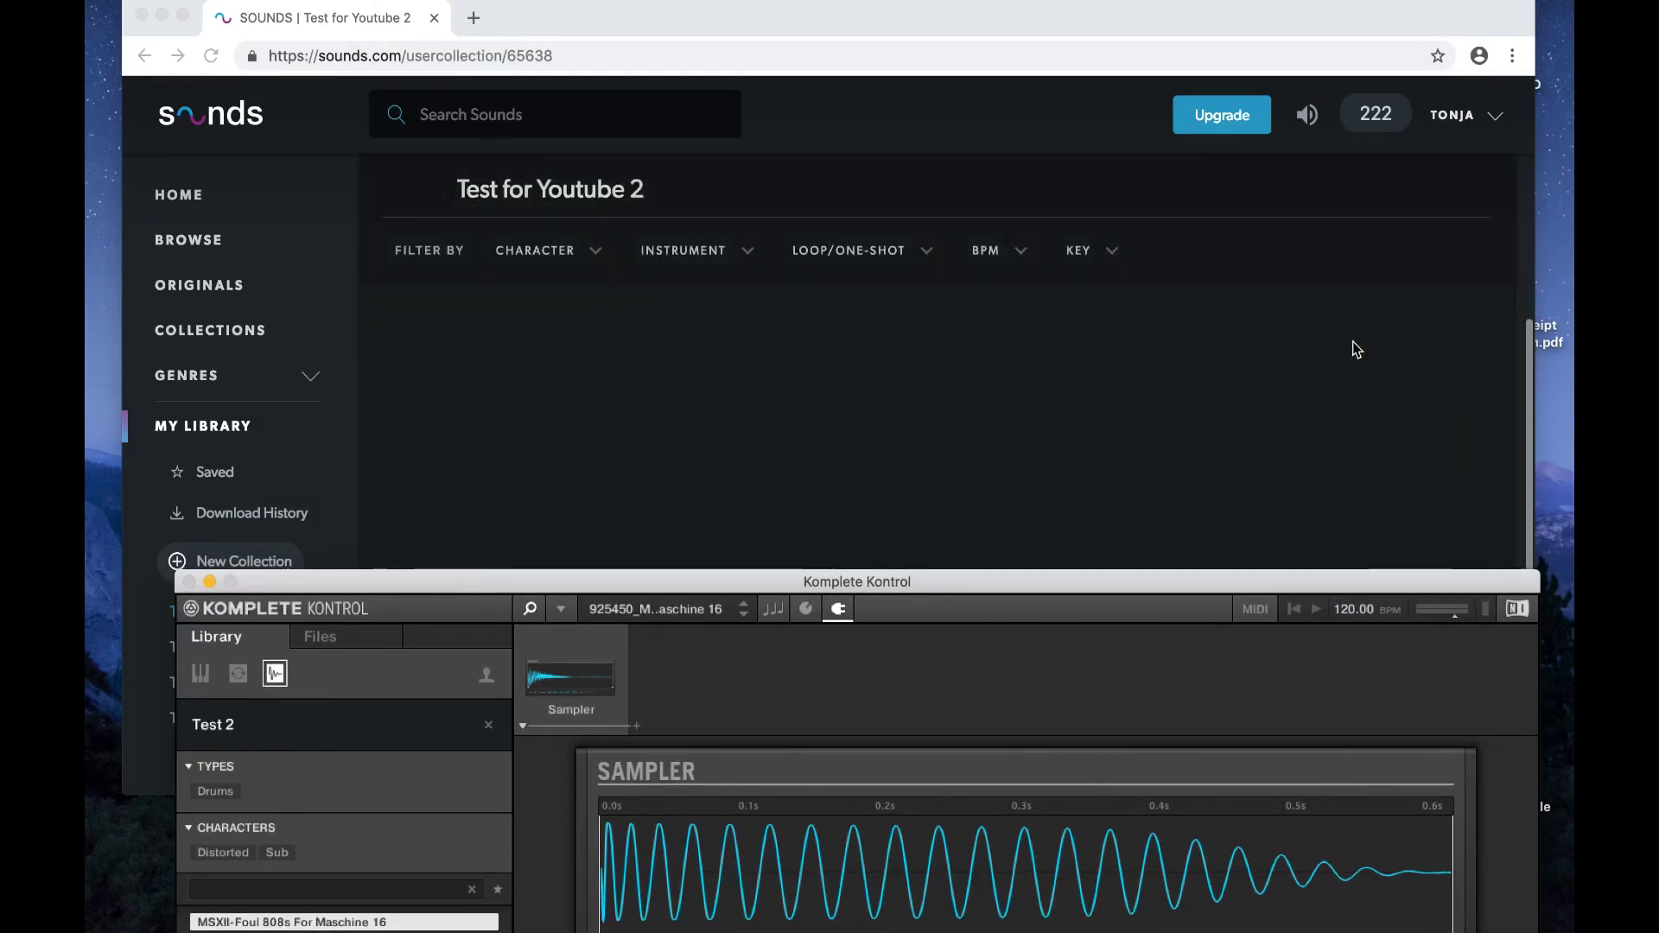
scroll(1207, 276, "up", 3)
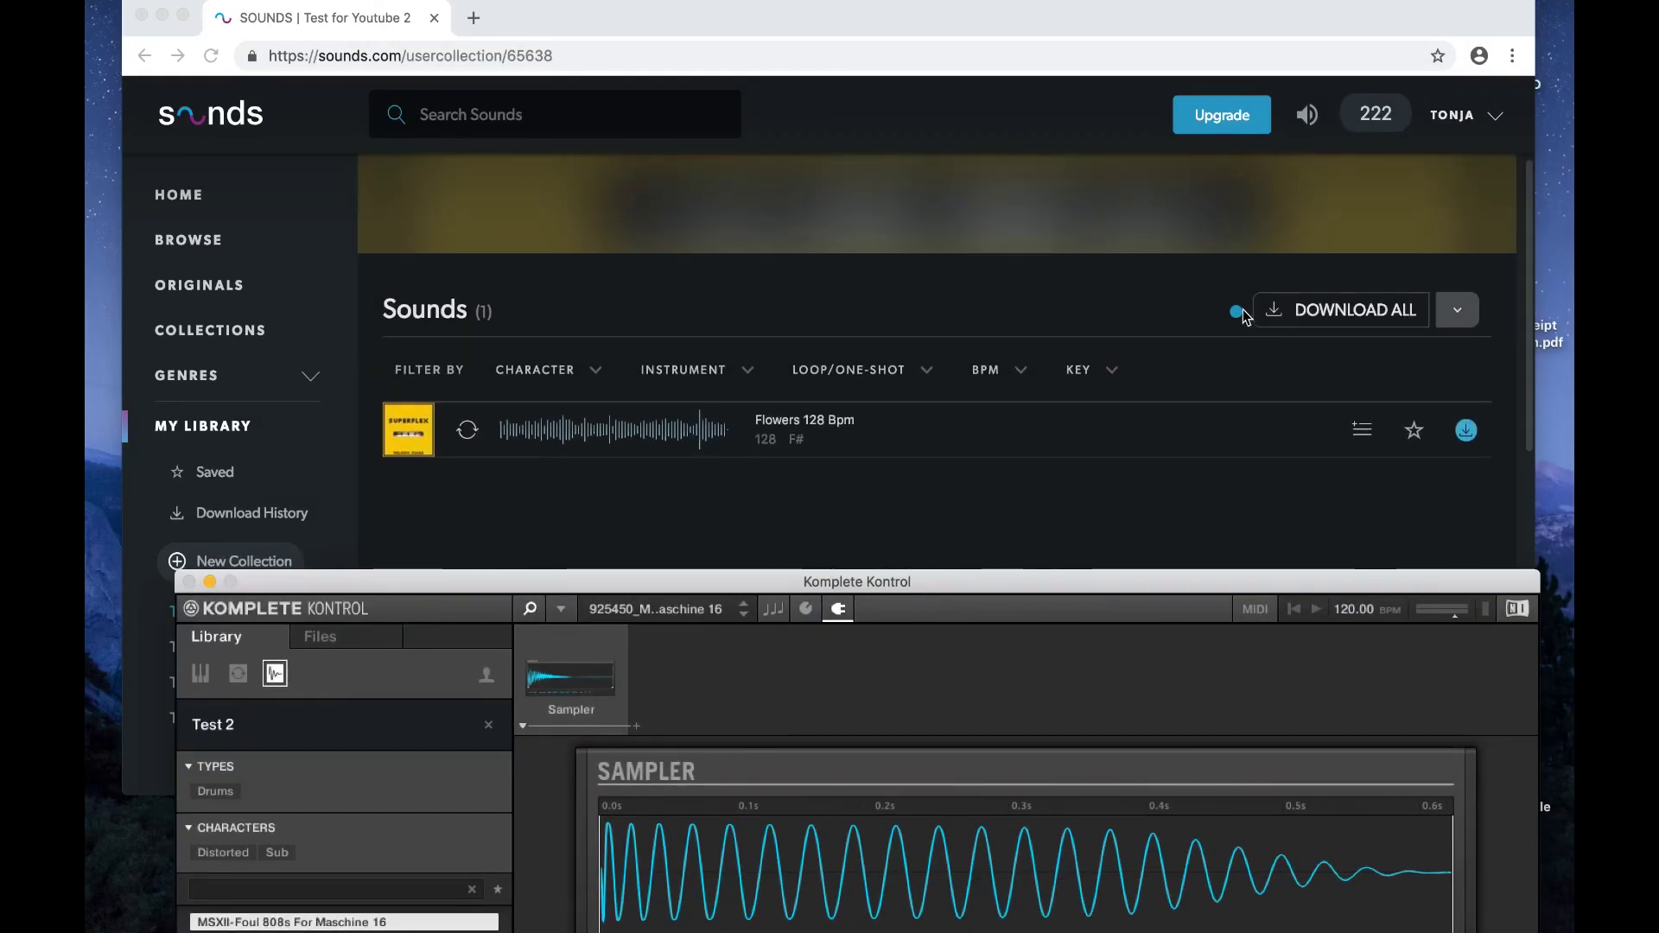
left_click_drag(1121, 581, 1039, 118)
left_click(542, 212)
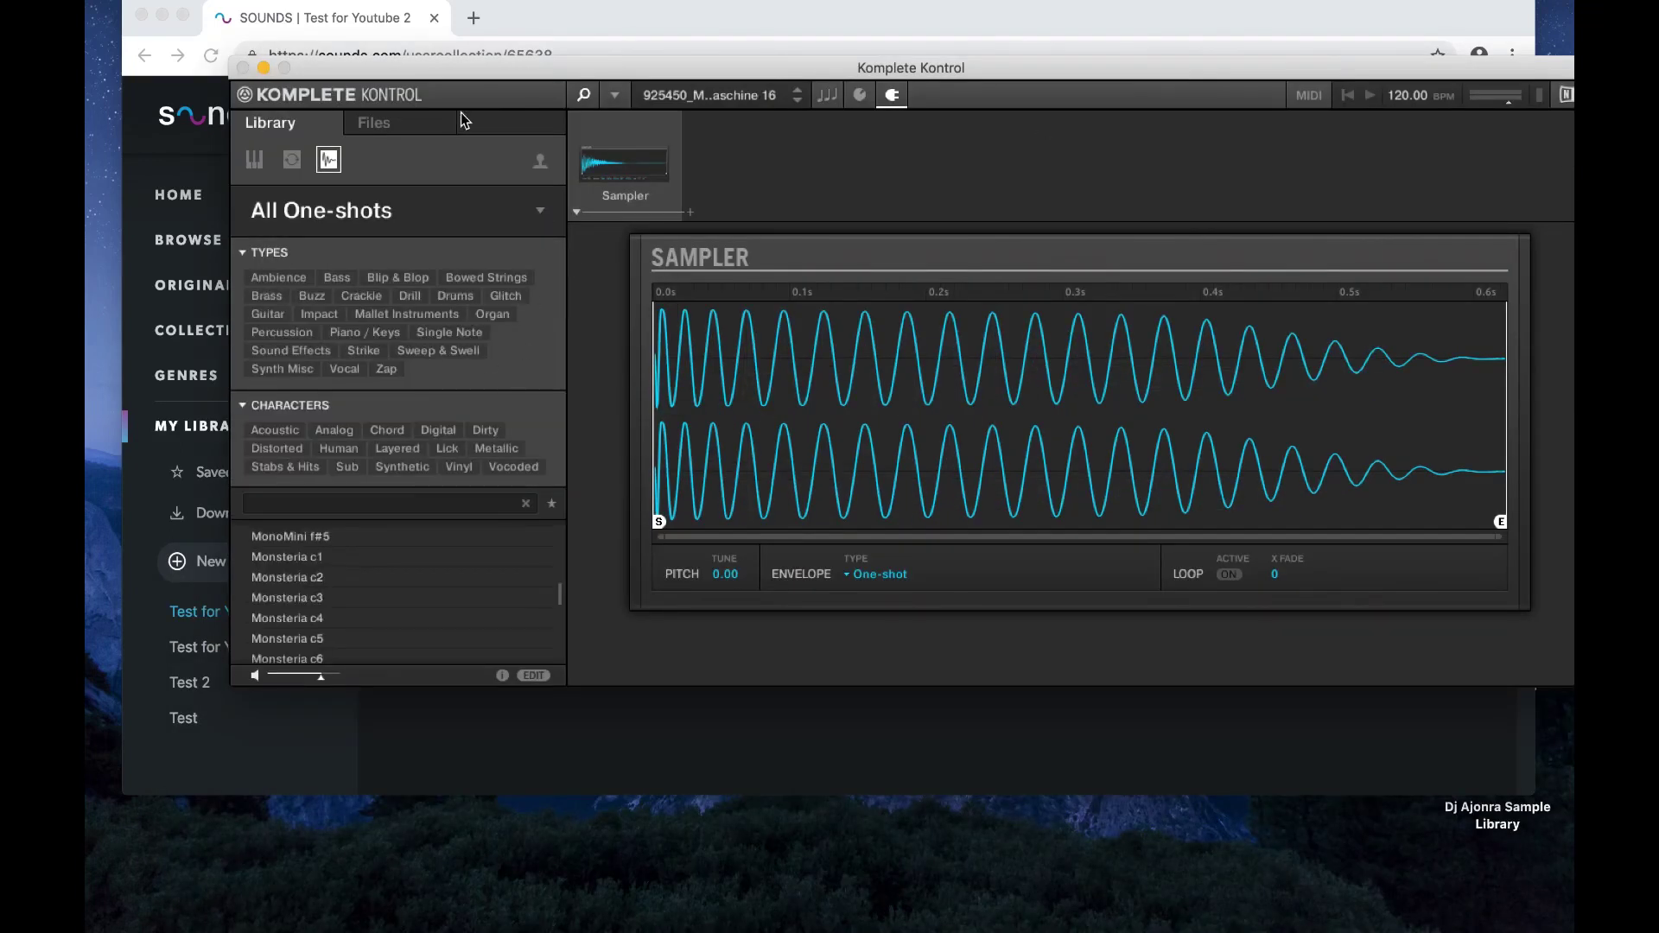
Step: Switch between the Test and Test 2 collections, settling on Test with the library overview showing
left_click(480, 213)
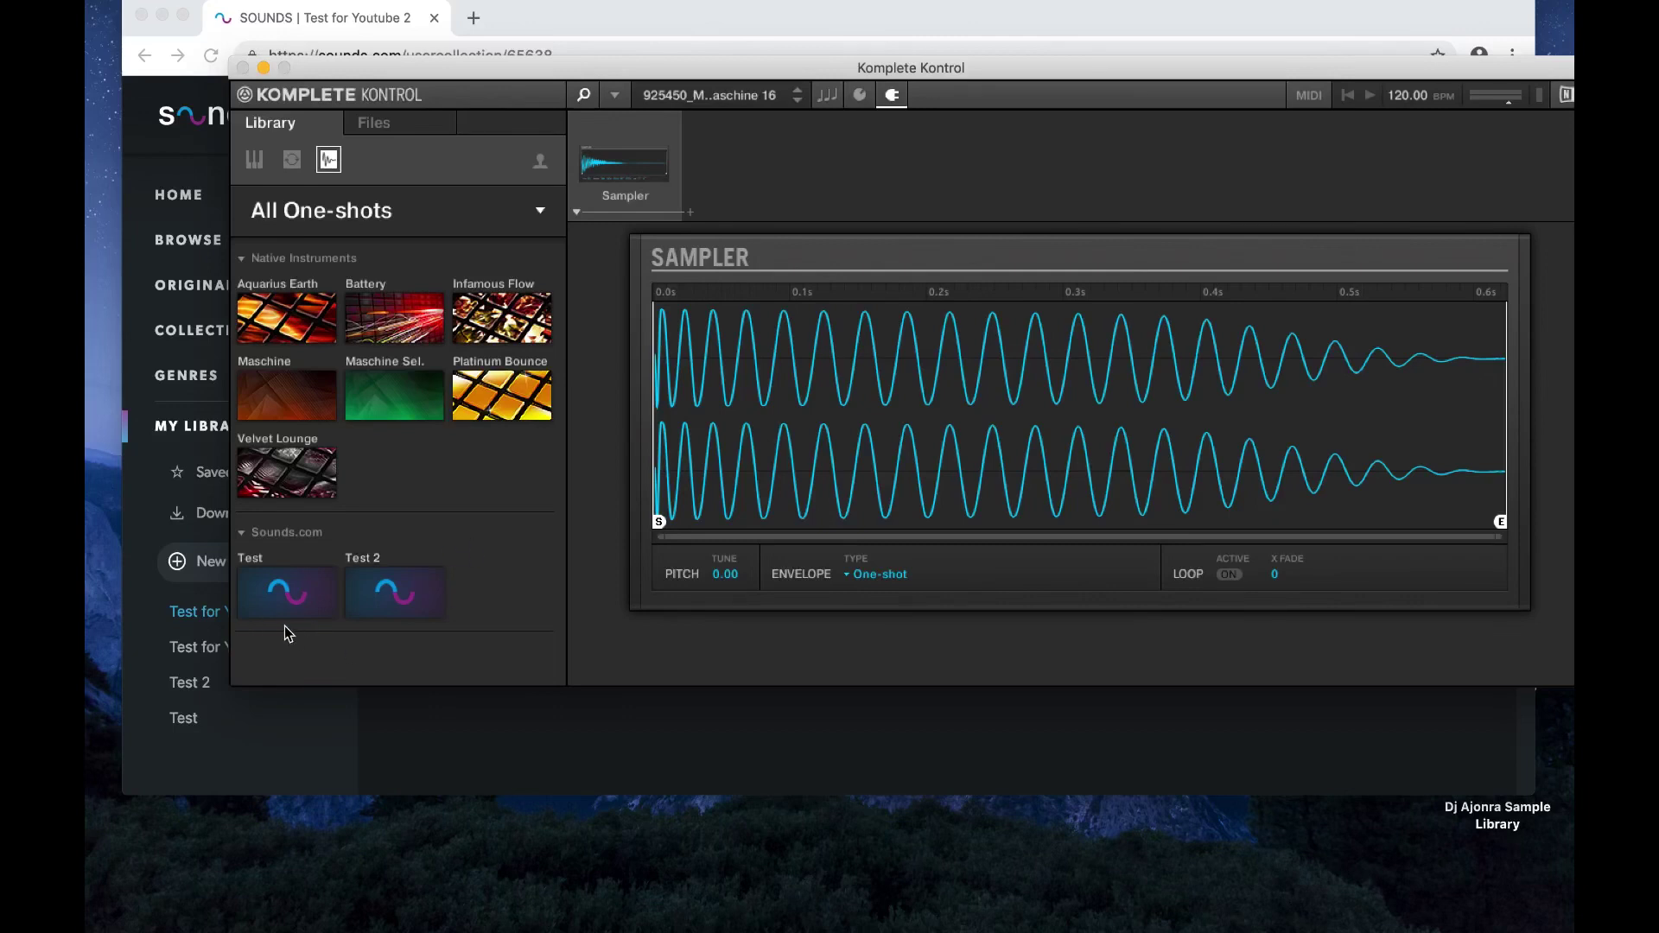
left_click(277, 601)
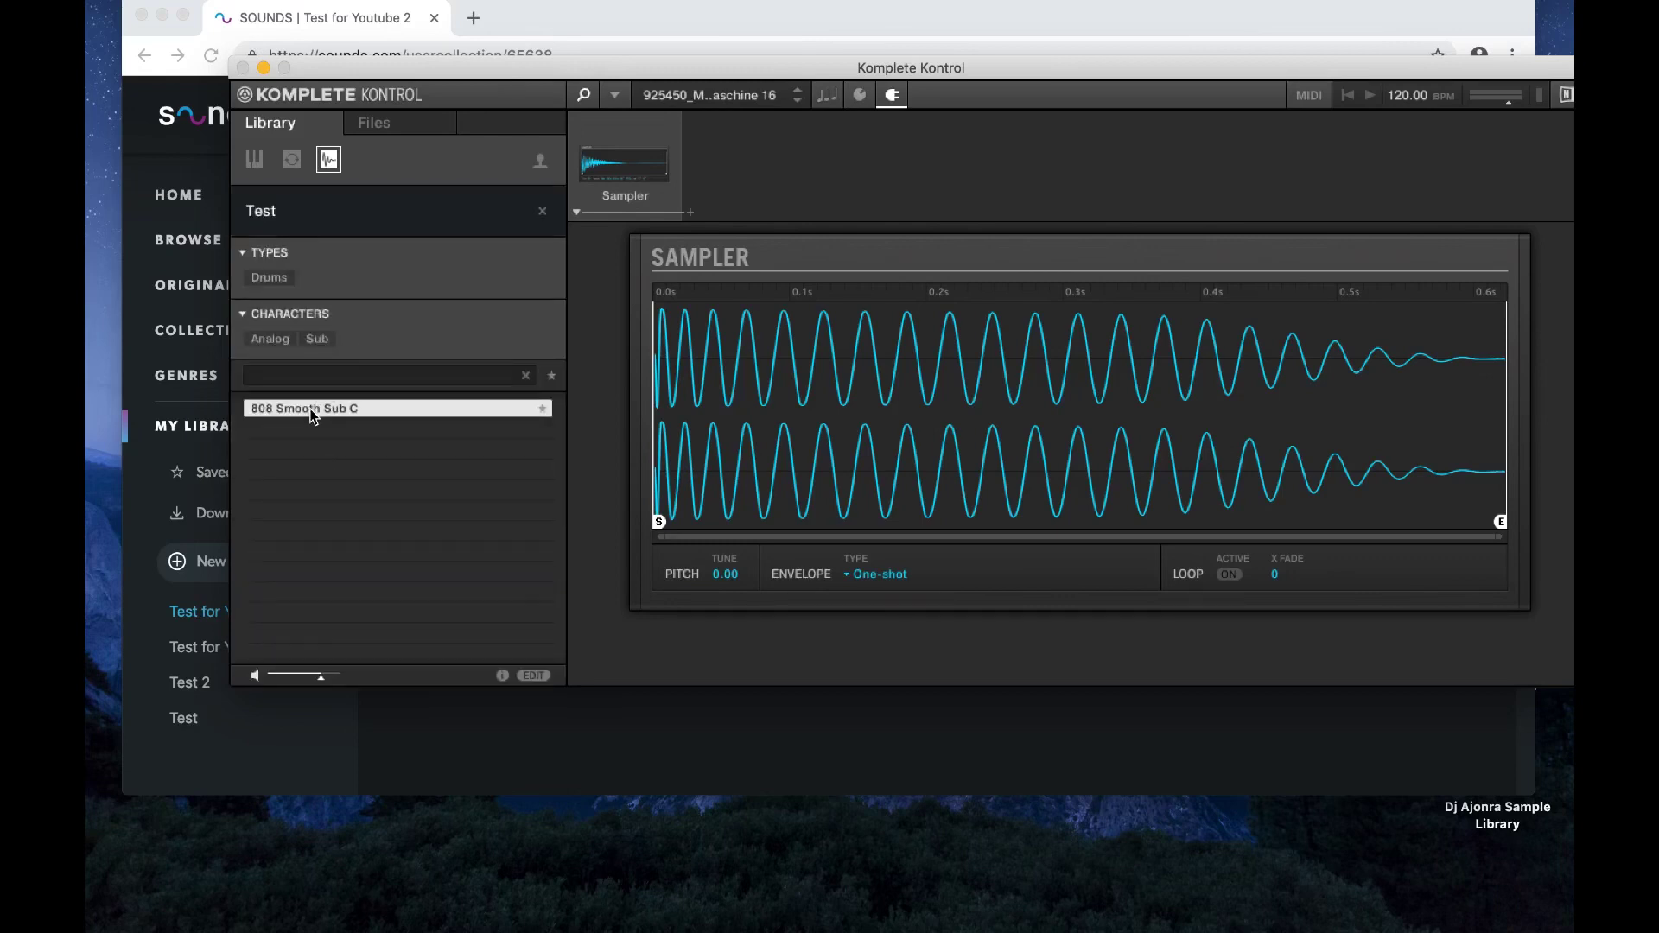
left_click(304, 210)
left_click(397, 587)
left_click(308, 228)
left_click(292, 604)
left_click(328, 211)
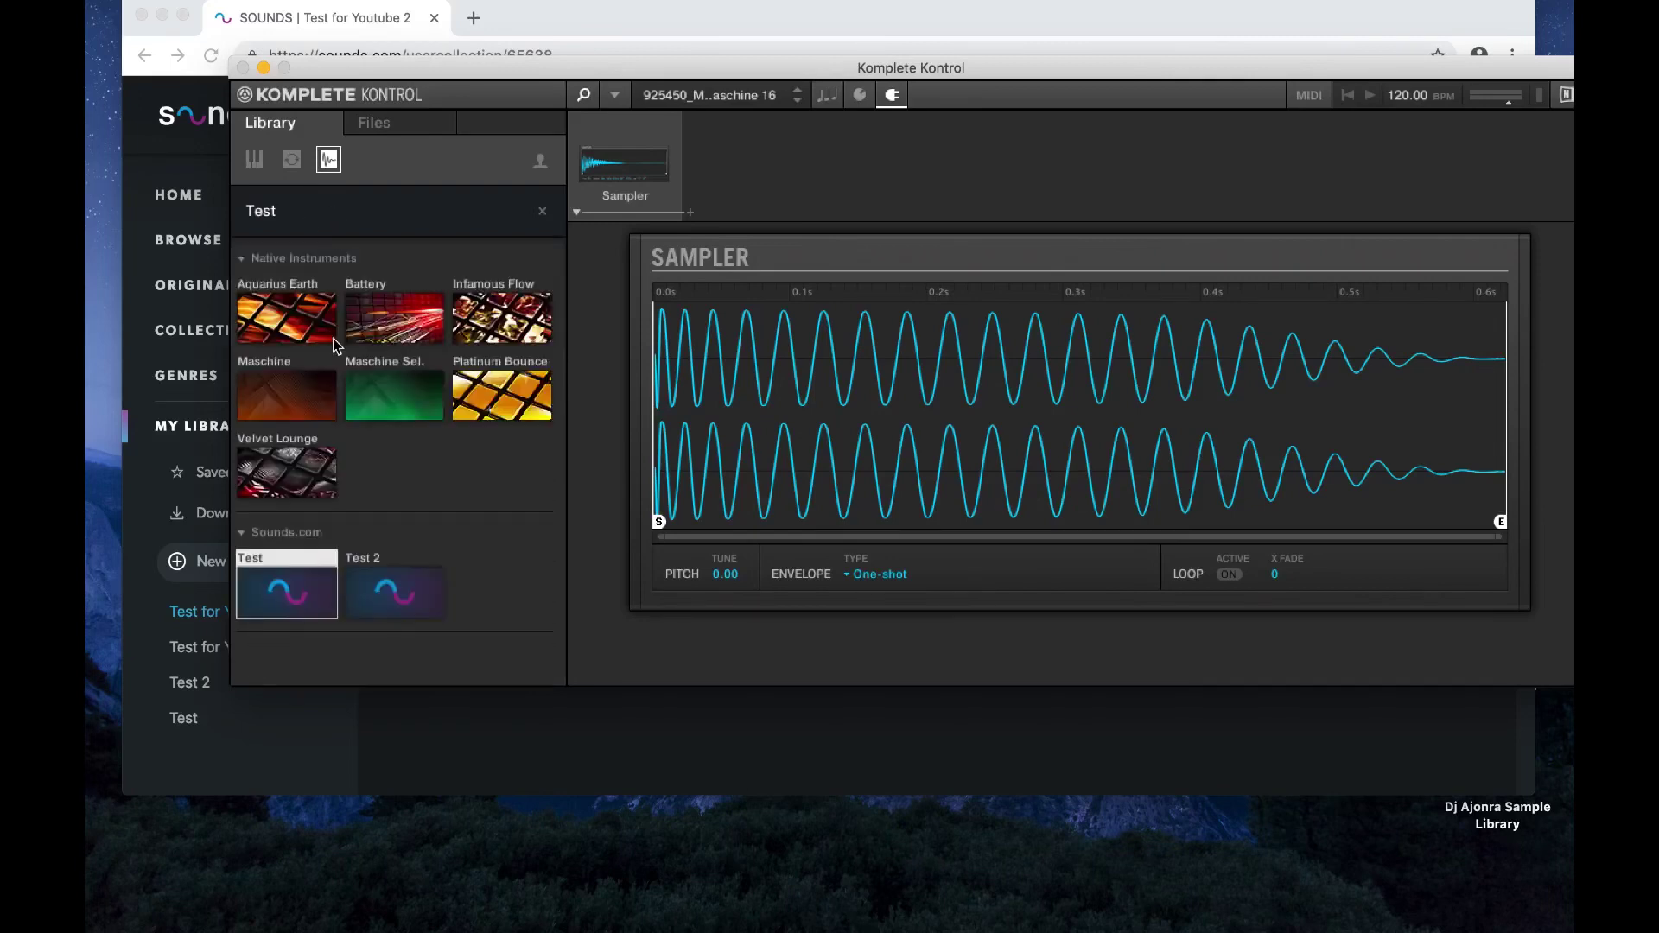
left_click(292, 610)
left_click(309, 217)
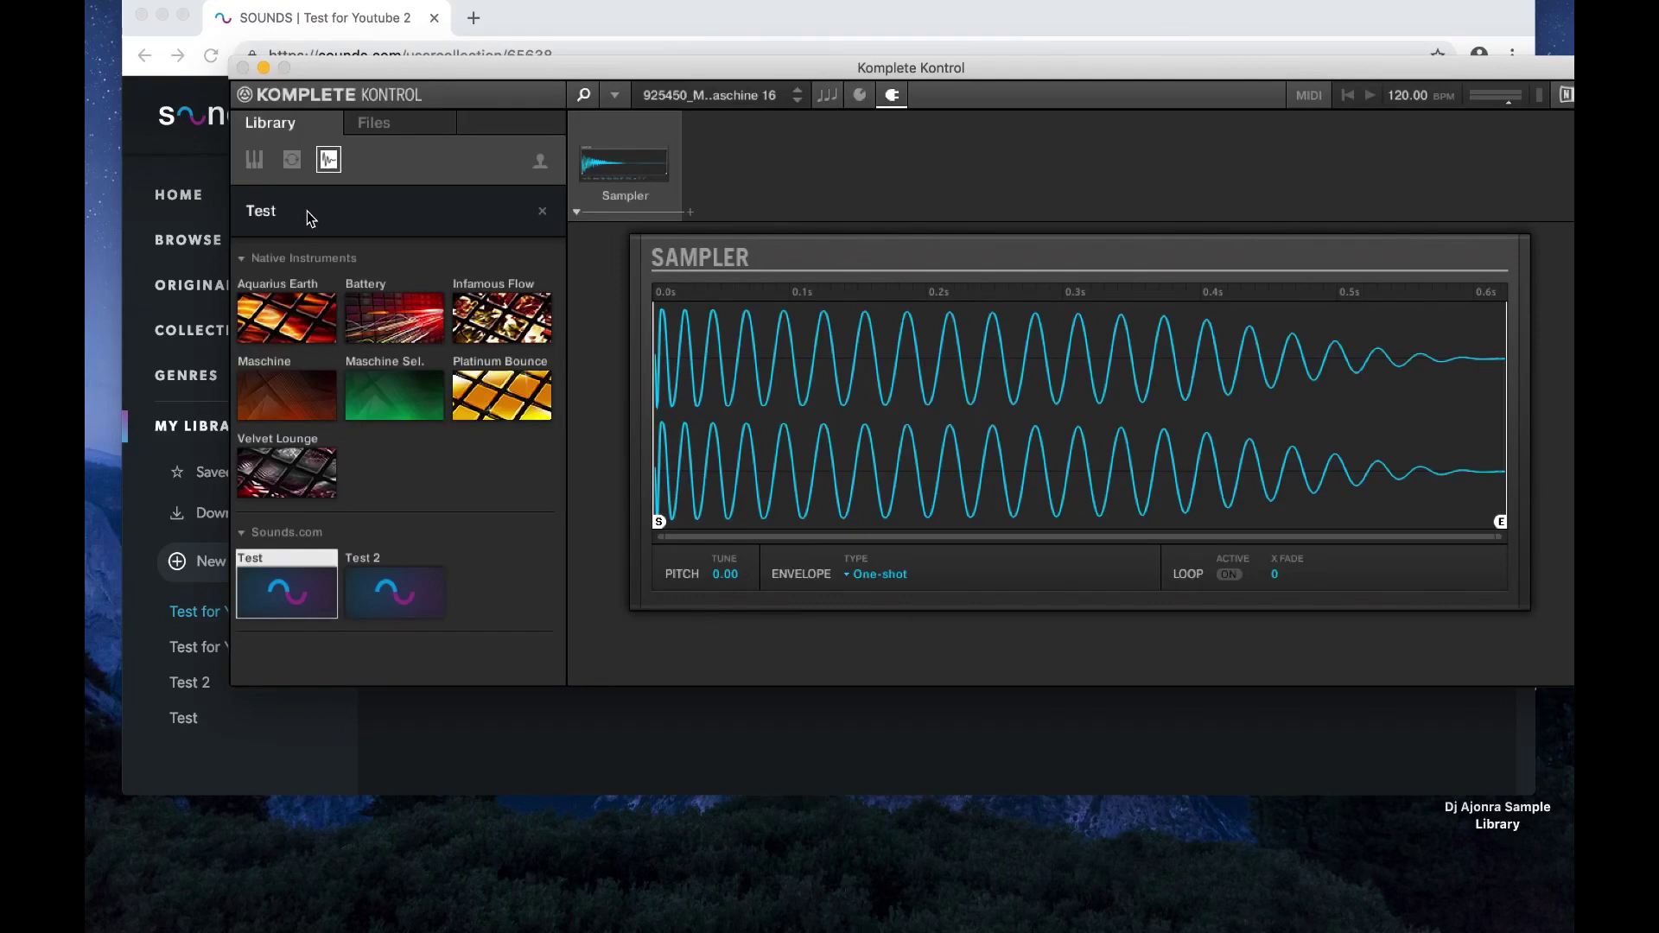